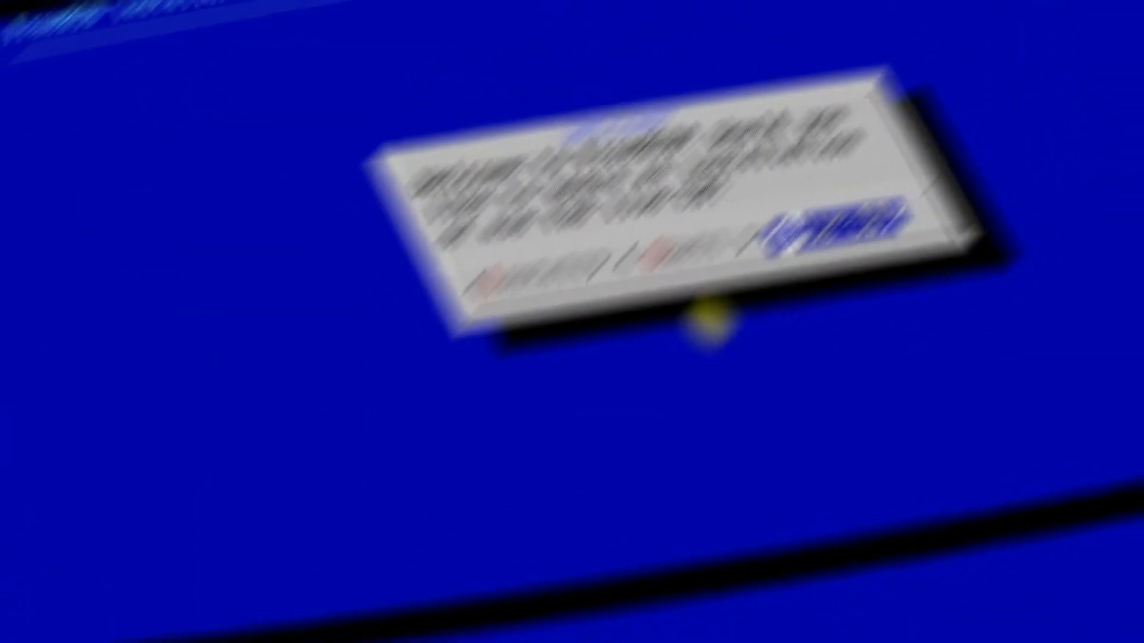
Step: Begin a FreeBSD installation from the welcome dialog
key("Right")
key("Left")
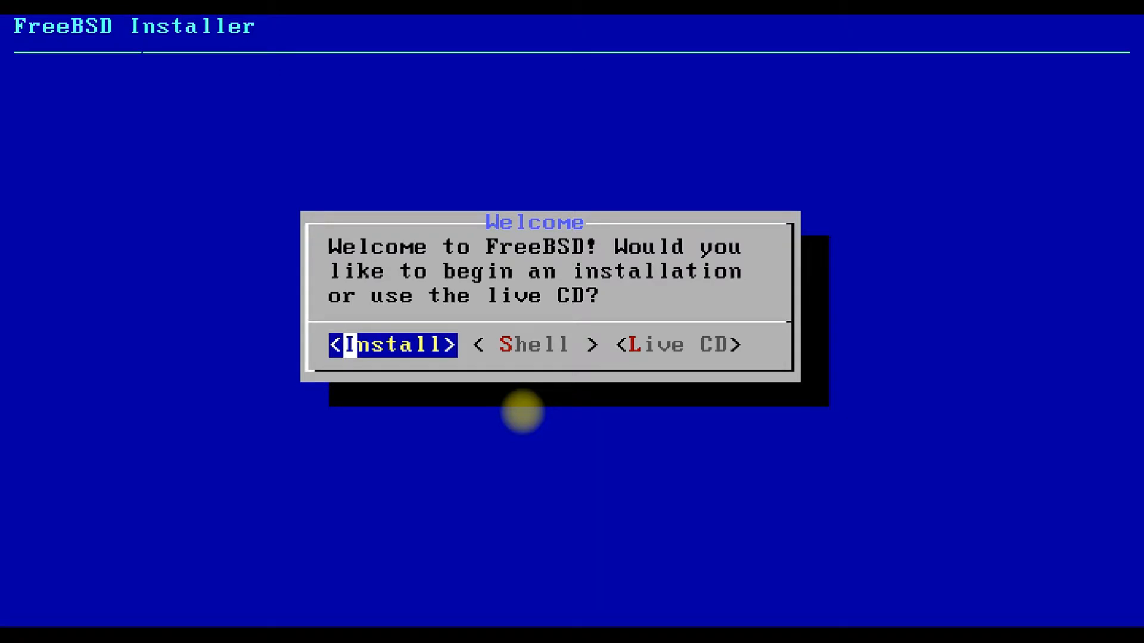
key("Return")
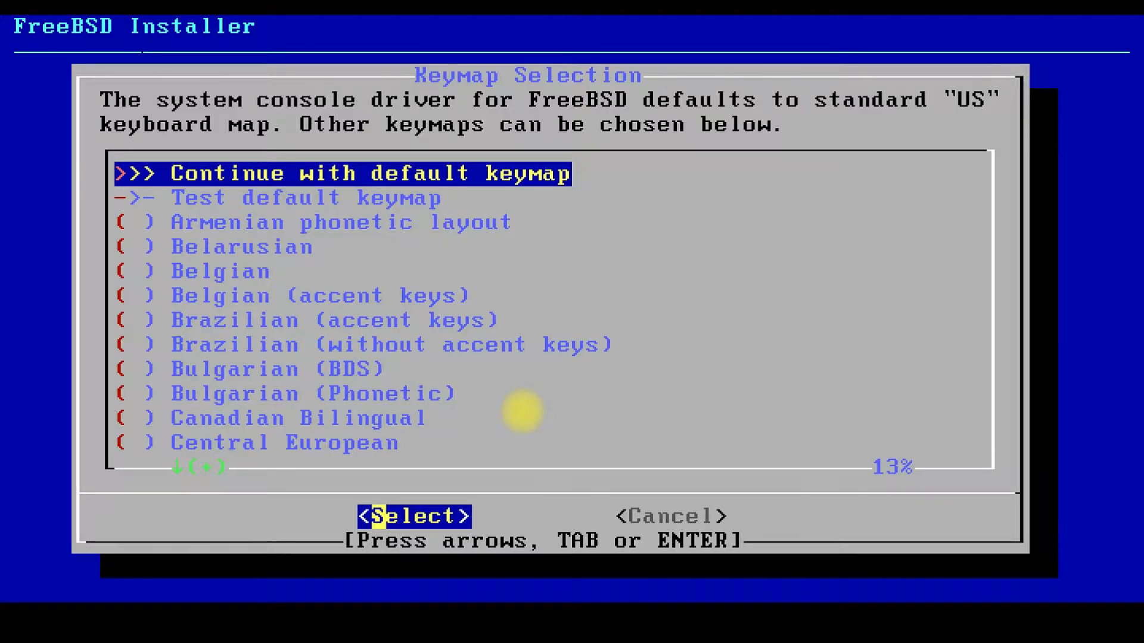
Step: Look through the available console keymaps, returning to the default keymap entry
key("Down")
key("Up")
key("Down")
key("Down")
key("Down")
key("Down")
key("Down")
key("Down")
key("Down")
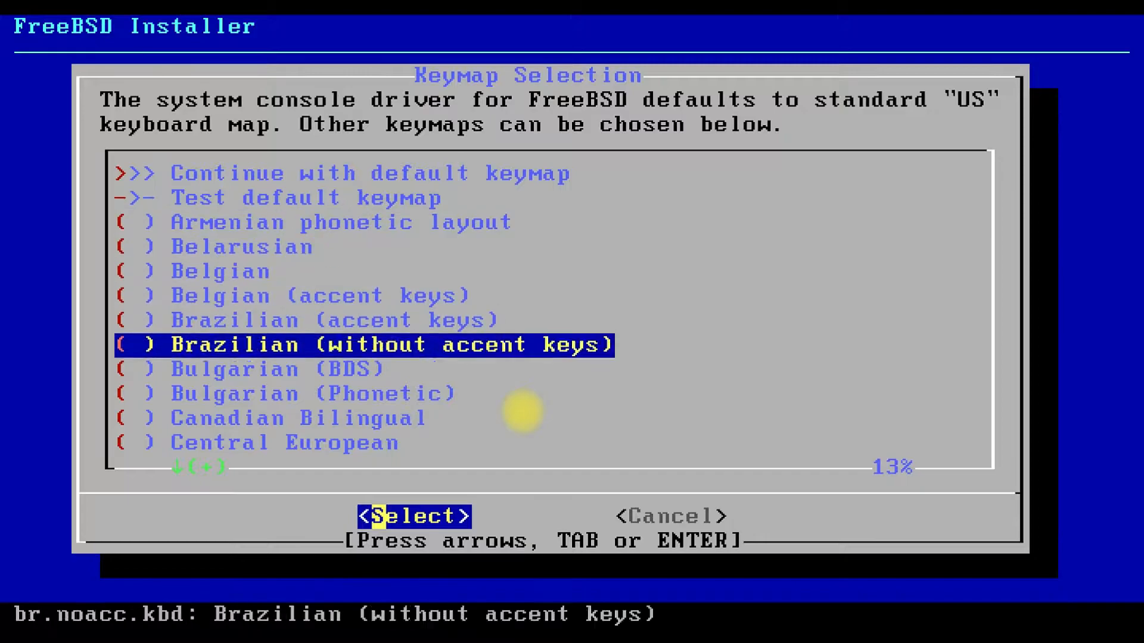
key("Down")
key("Down")
key("Down")
key("Down")
key("Down")
key("Up")
key("Up")
key("Up")
key("Up")
key("Up")
key("Up")
key("Up")
key("Up")
key("Up")
key("Up")
key("Up")
key("Up")
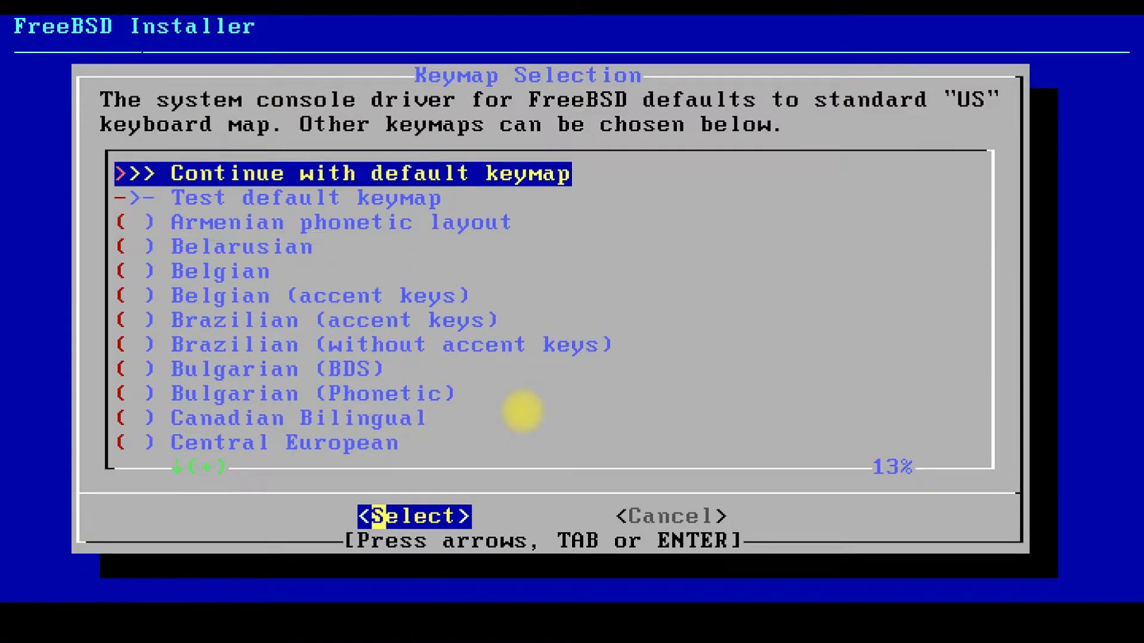
Step: Continue with the default keymap and set the hostname to techsolutionz.freebsd13.youtube
key("Return")
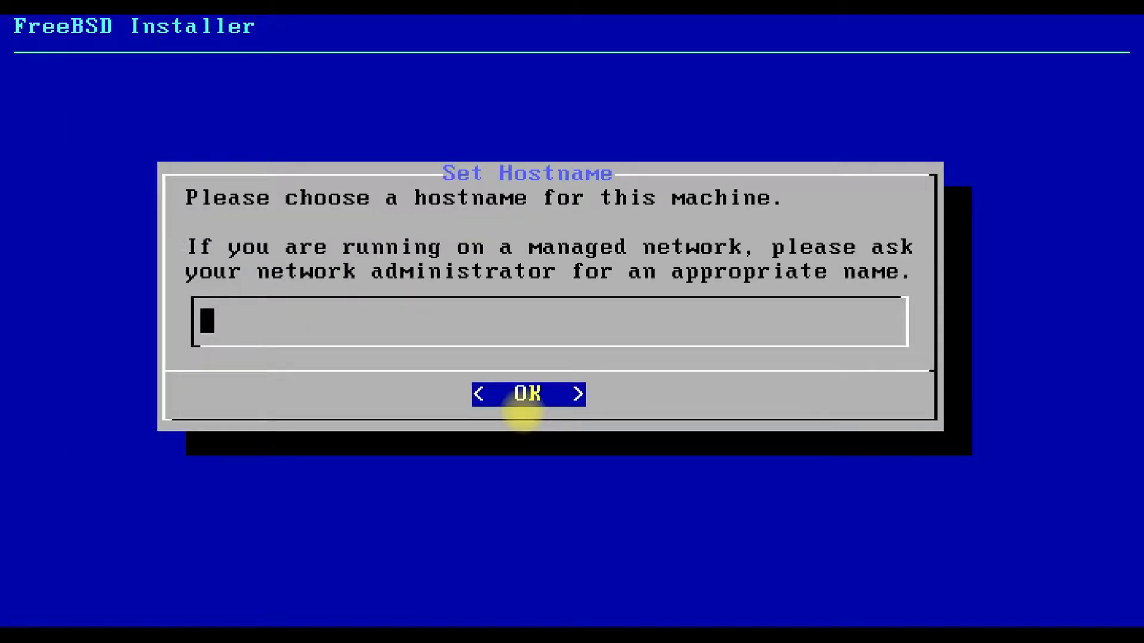
type("techsolutionz.freebsd13.youtube")
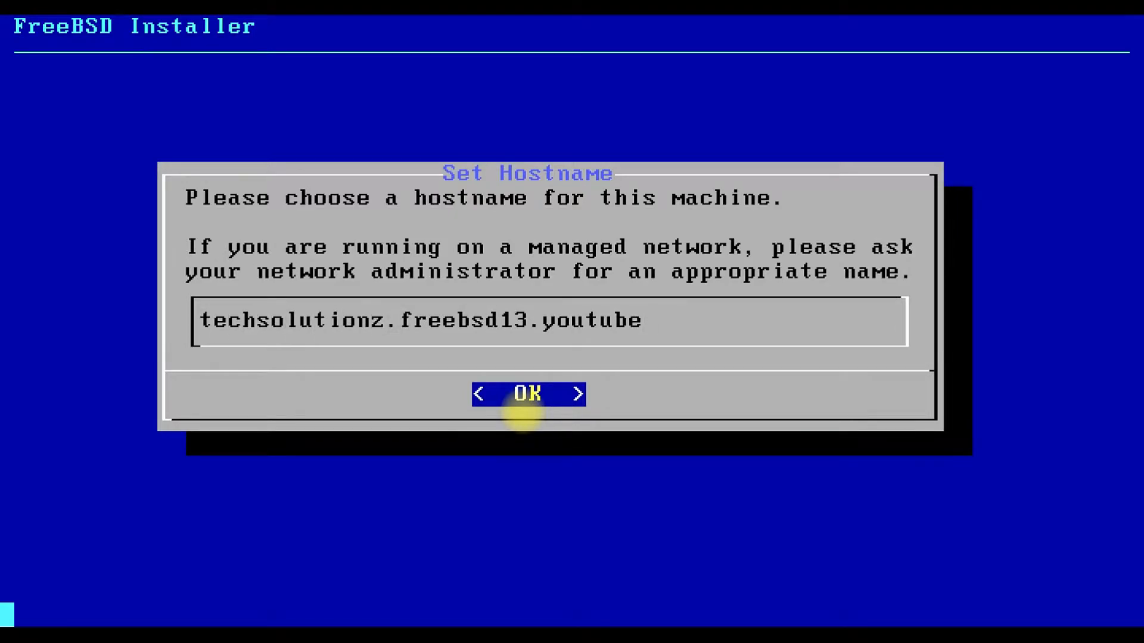
key("Return")
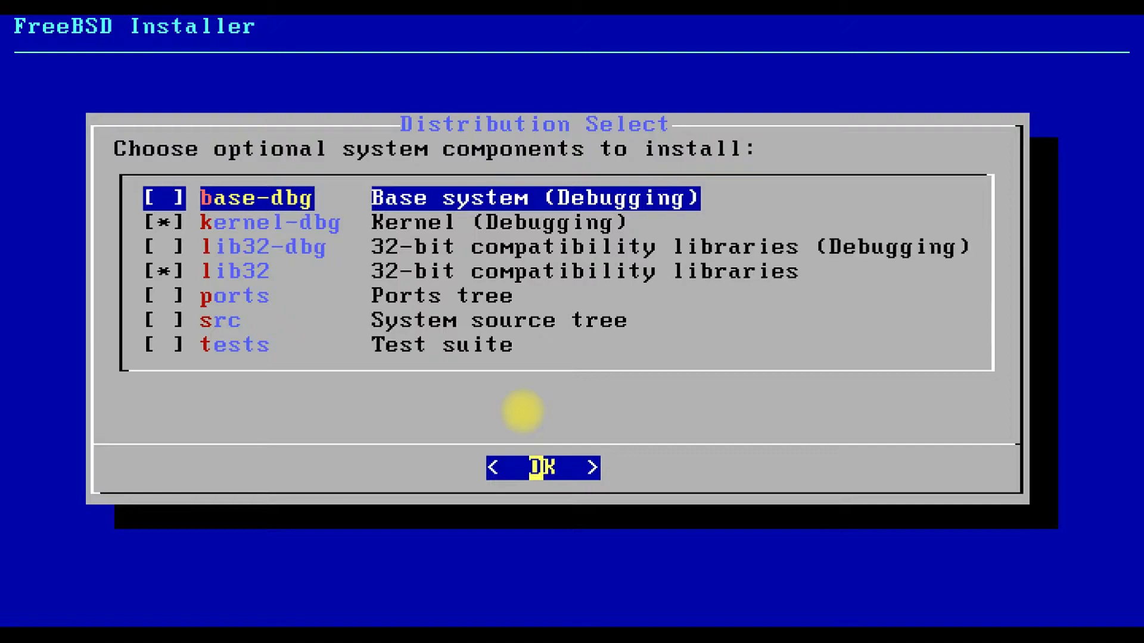
Step: Deselect kernel-dbg, add ports, src and tests to the optional system components, and accept the selection
key("Down")
key("space")
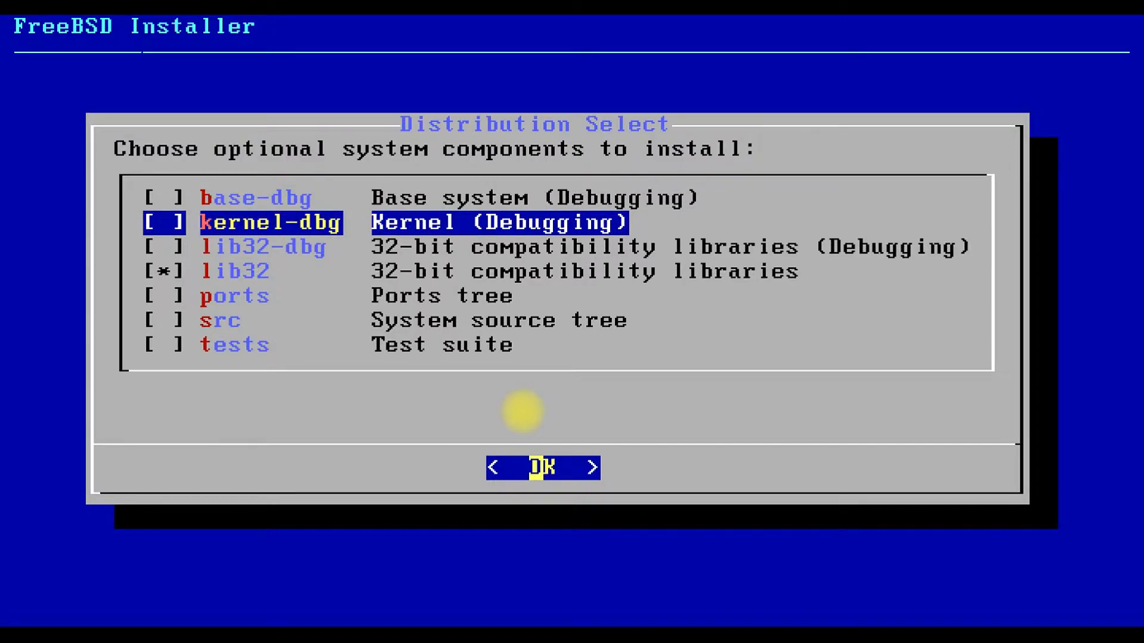
key("Down")
key("Down")
key("Down")
key("space")
key("Down")
key("Down")
key("Up")
key("space")
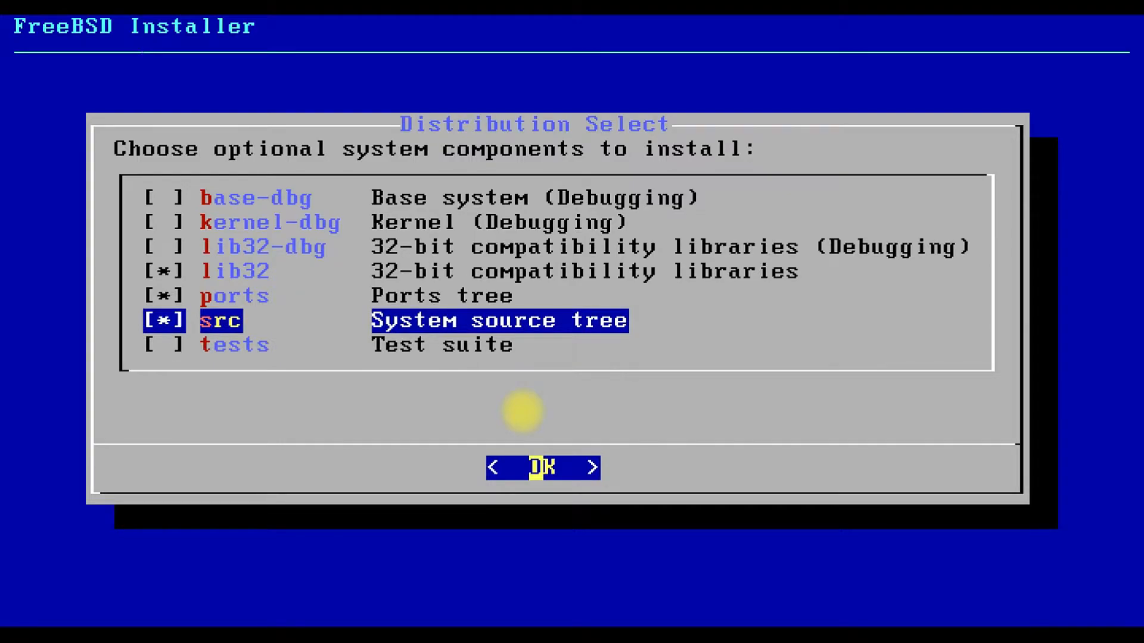
key("Down")
key("space")
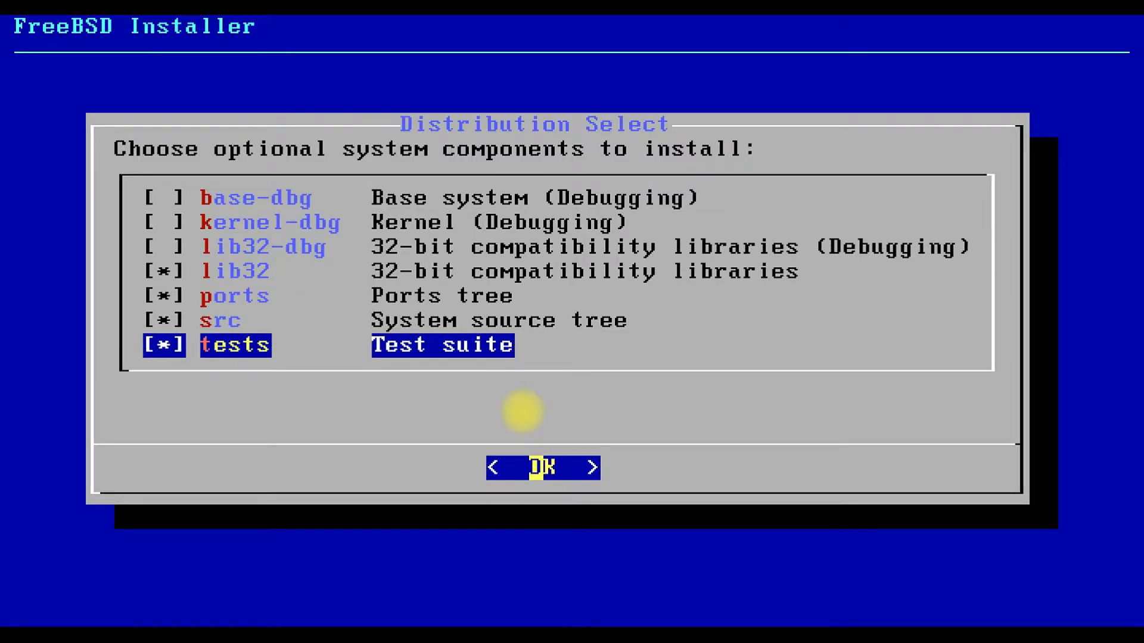
key("Return")
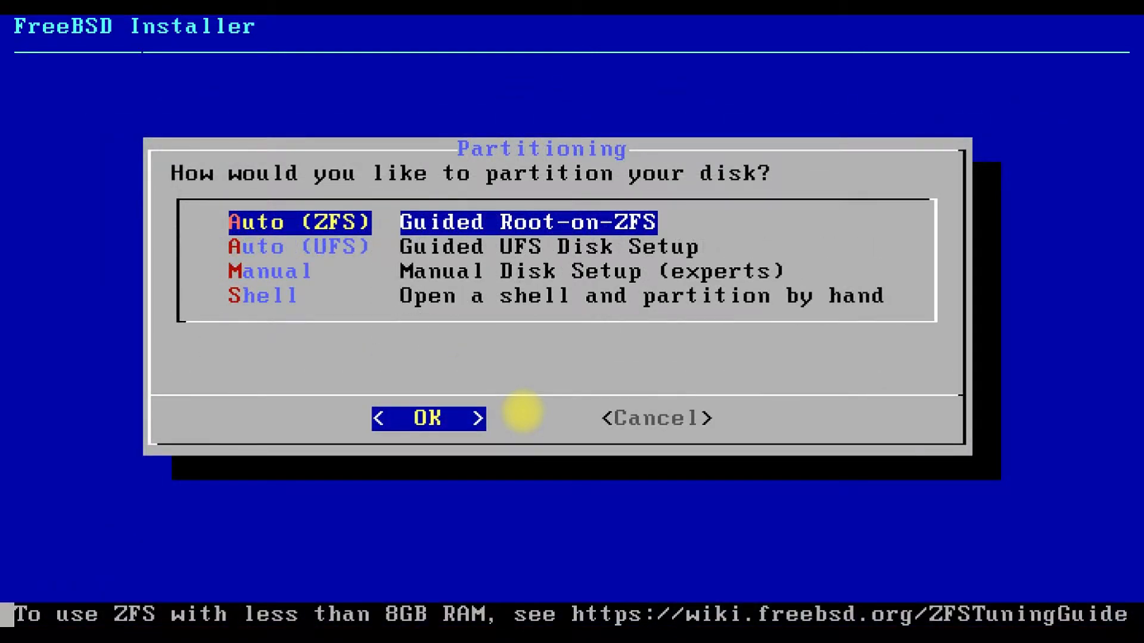
Step: Choose guided Root-on-ZFS partitioning and review the ZFS configuration options, leaving their values as they are
key("Return")
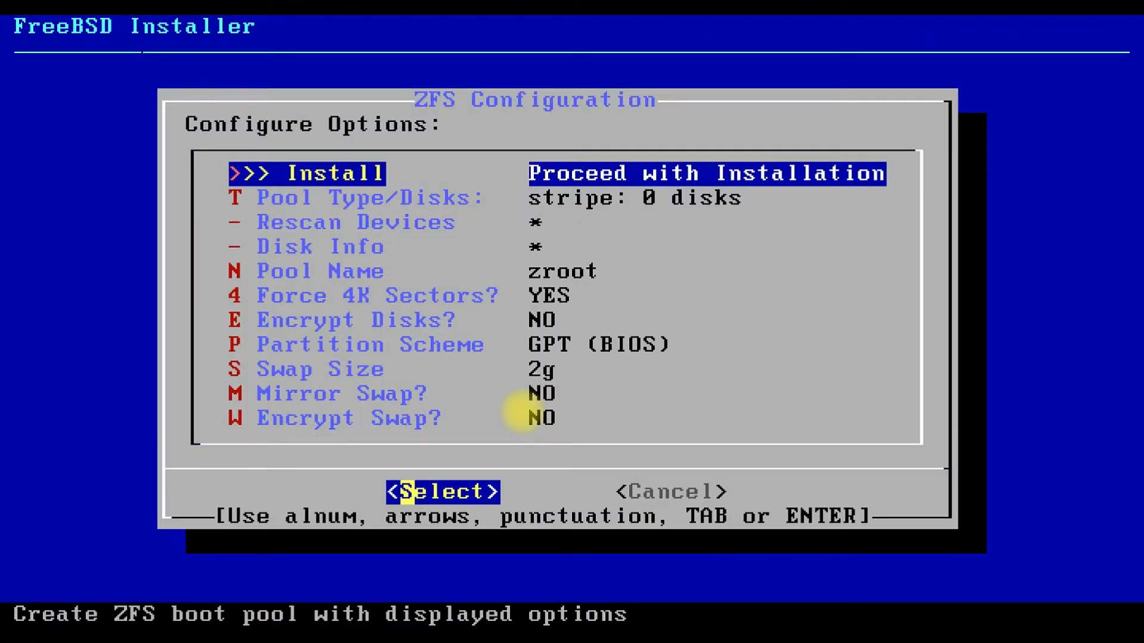
key("Down")
key("Down")
key("Down")
key("Down")
key("Down")
key("Down")
key("Down")
key("Down")
key("Down")
key("Down")
key("Up")
key("Up")
key("Up")
key("Up")
key("Up")
key("Up")
key("Up")
key("Up")
key("Up")
key("Up")
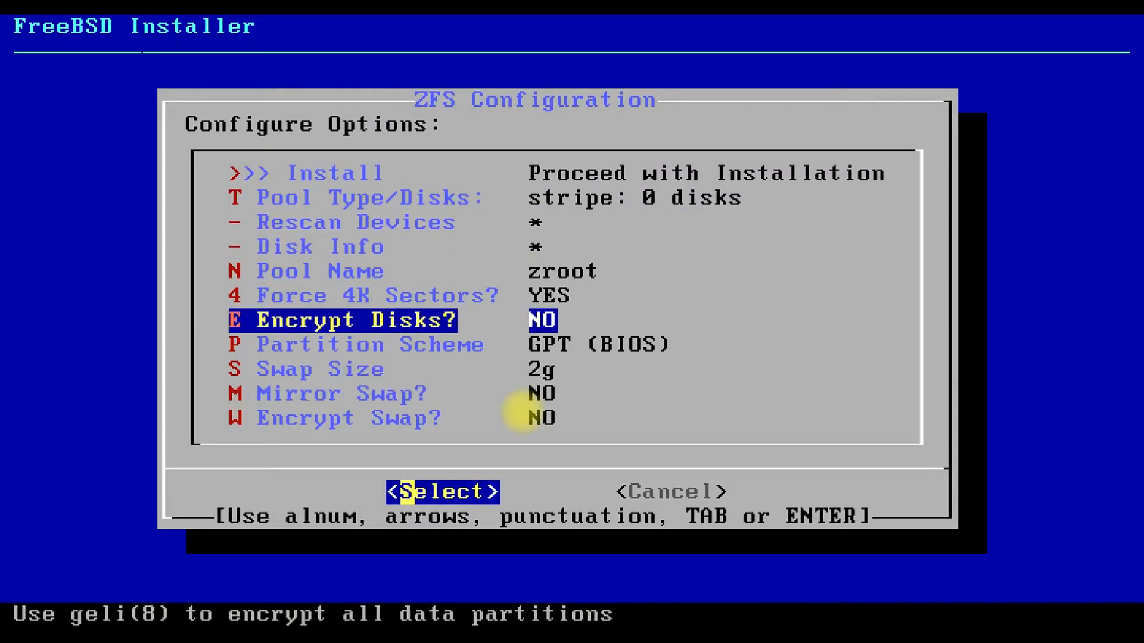
key("Down")
key("Down")
key("Down")
key("Down")
key("Down")
key("Down")
key("Down")
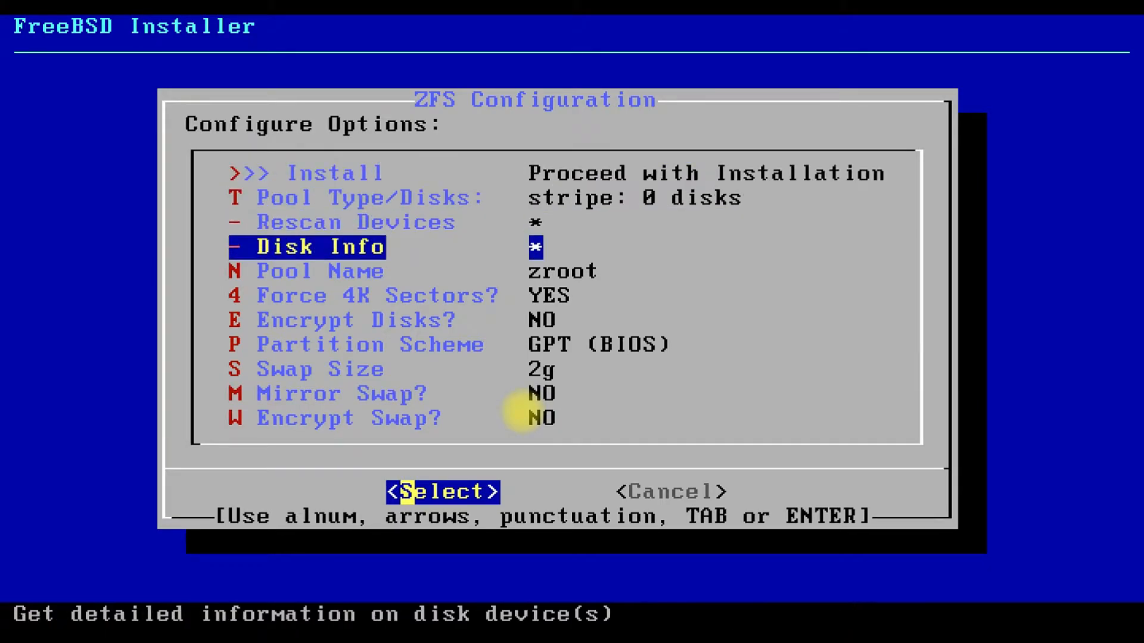
key("Down")
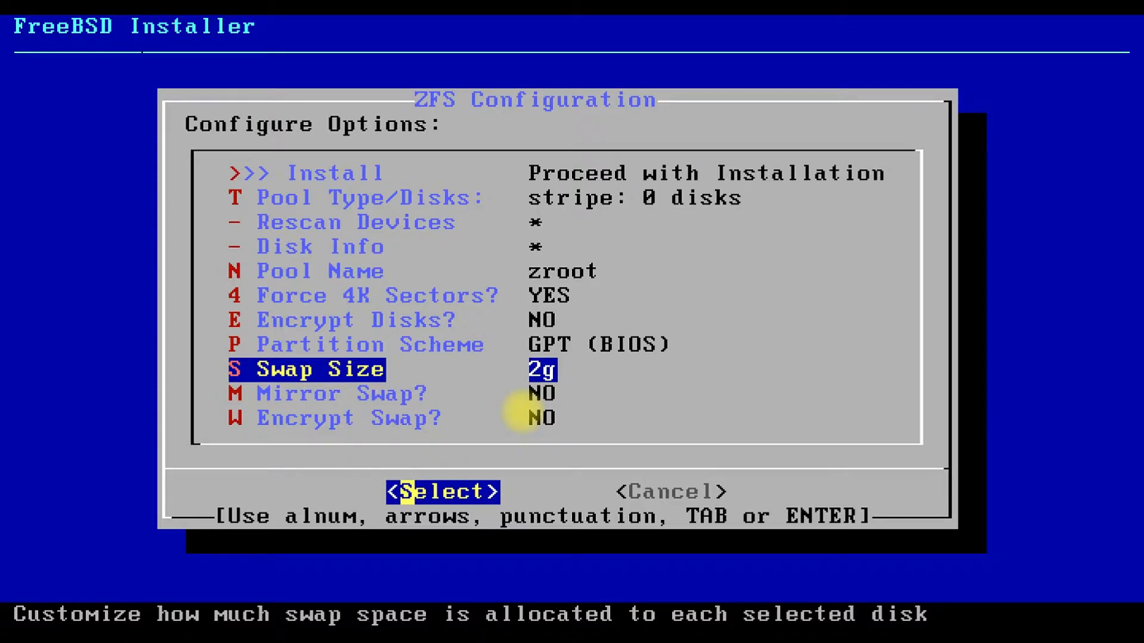
key("Up")
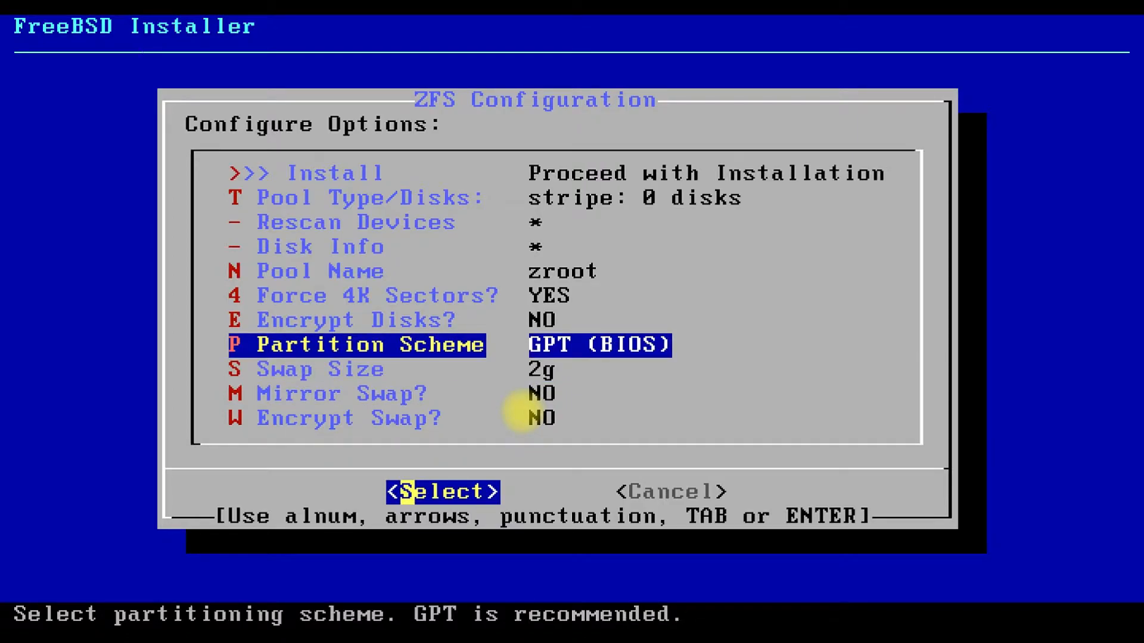
key("Up")
key("Up")
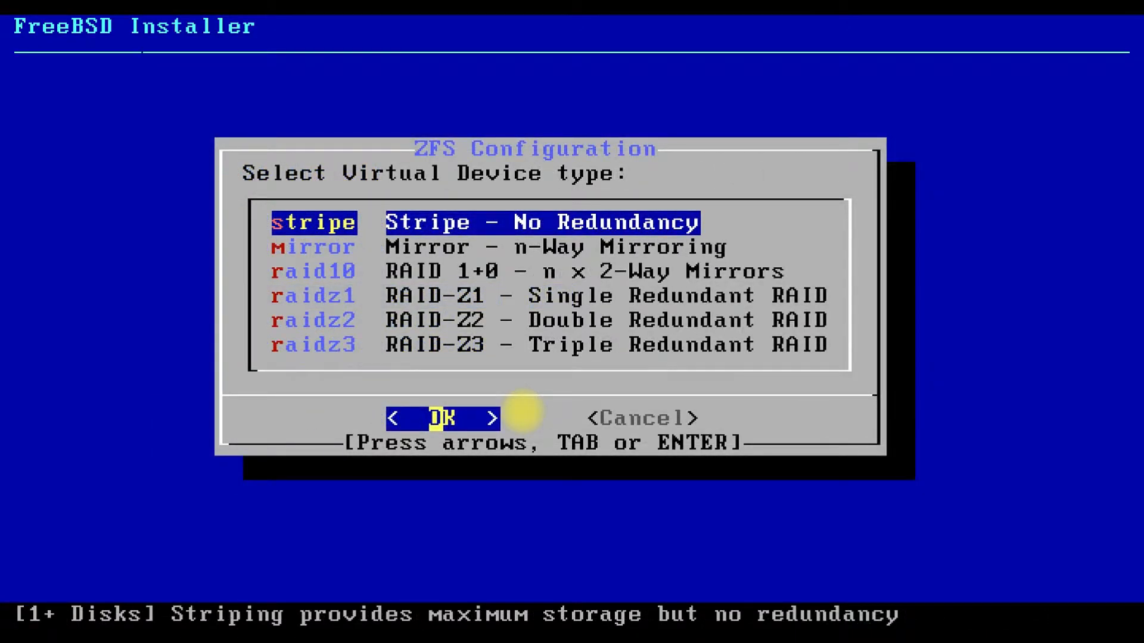
Step: Create the ZFS pool as a stripe on disk da0 and agree to destroy the disk's current contents
key("Return")
key("space")
key("Return")
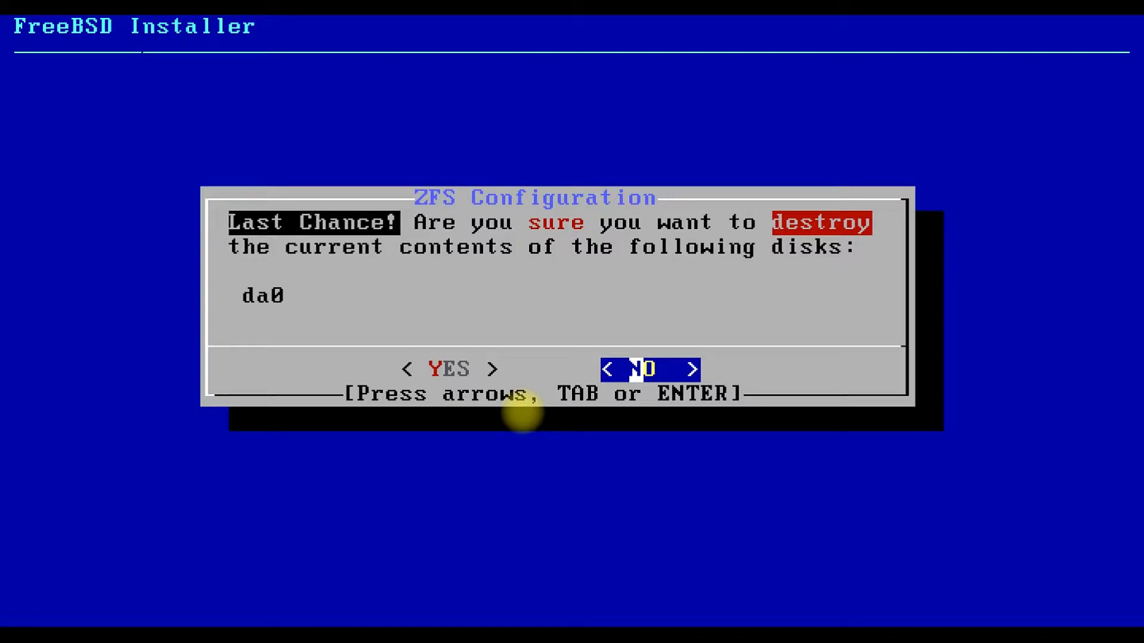
key("Left")
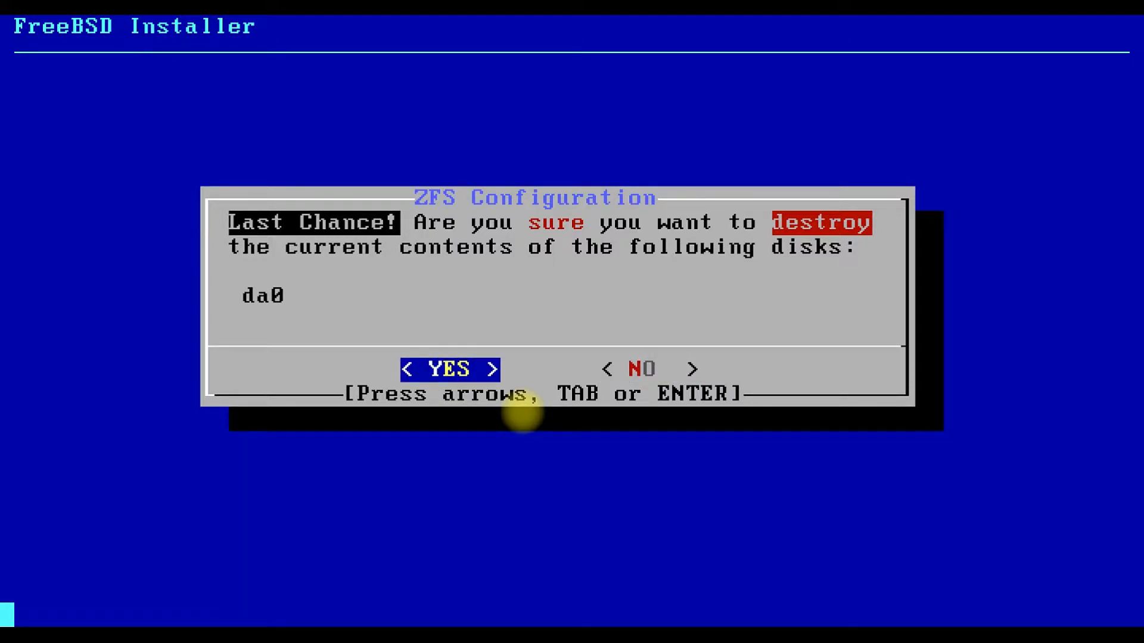
key("Return")
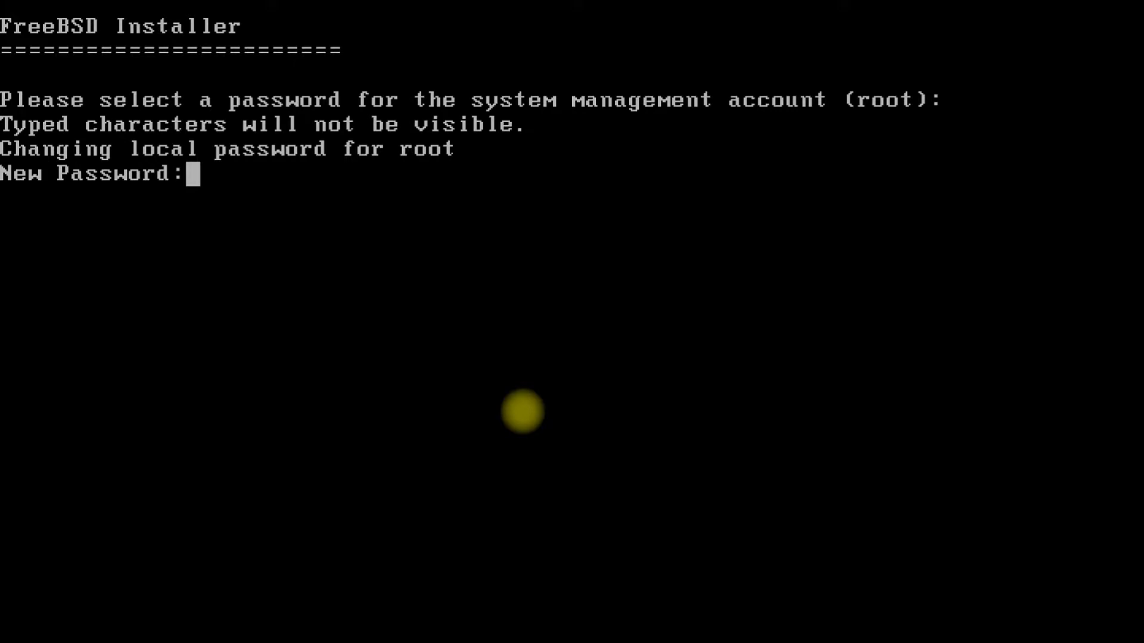
Step: Enter the new root account password and retype it for confirmation
key("Return")
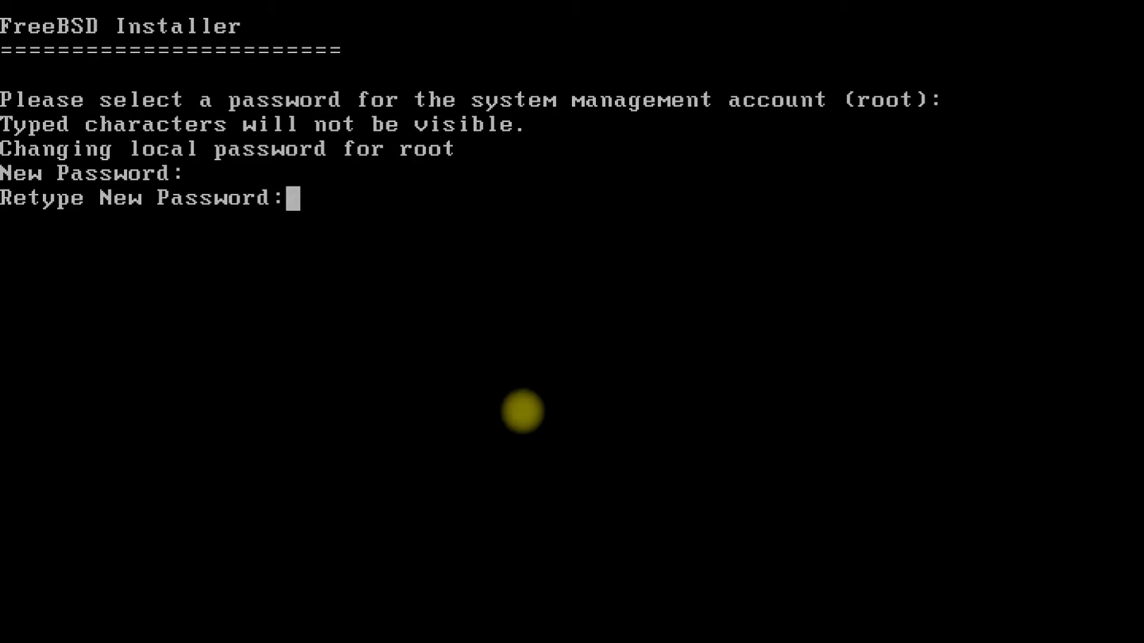
key("Return")
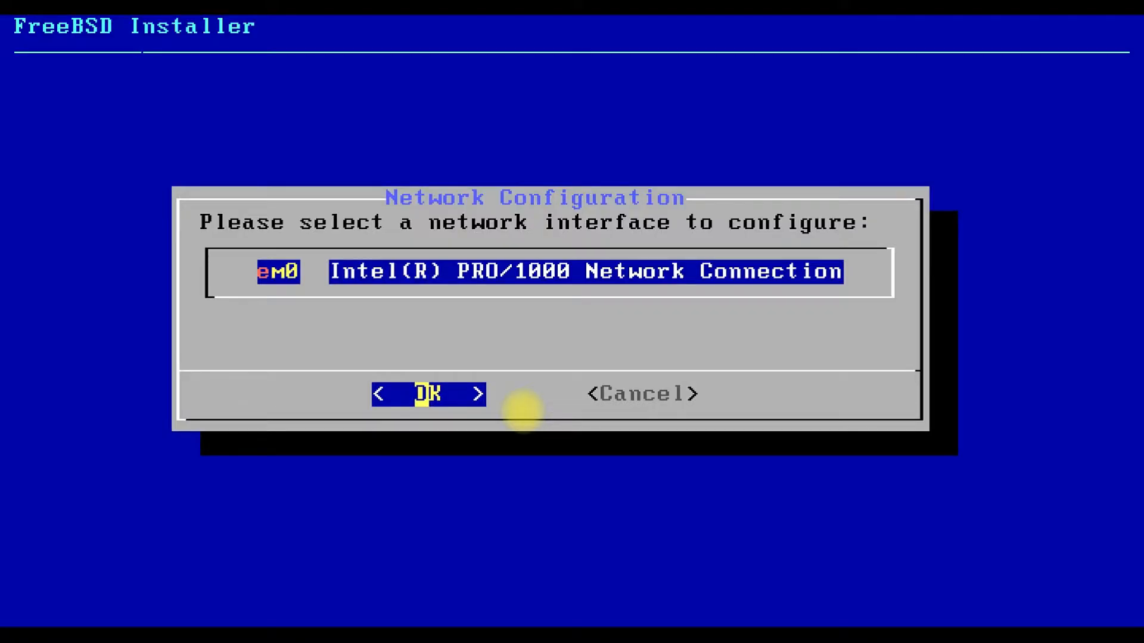
Step: Configure the em0 network interface for IPv4 using DHCP
key("Return")
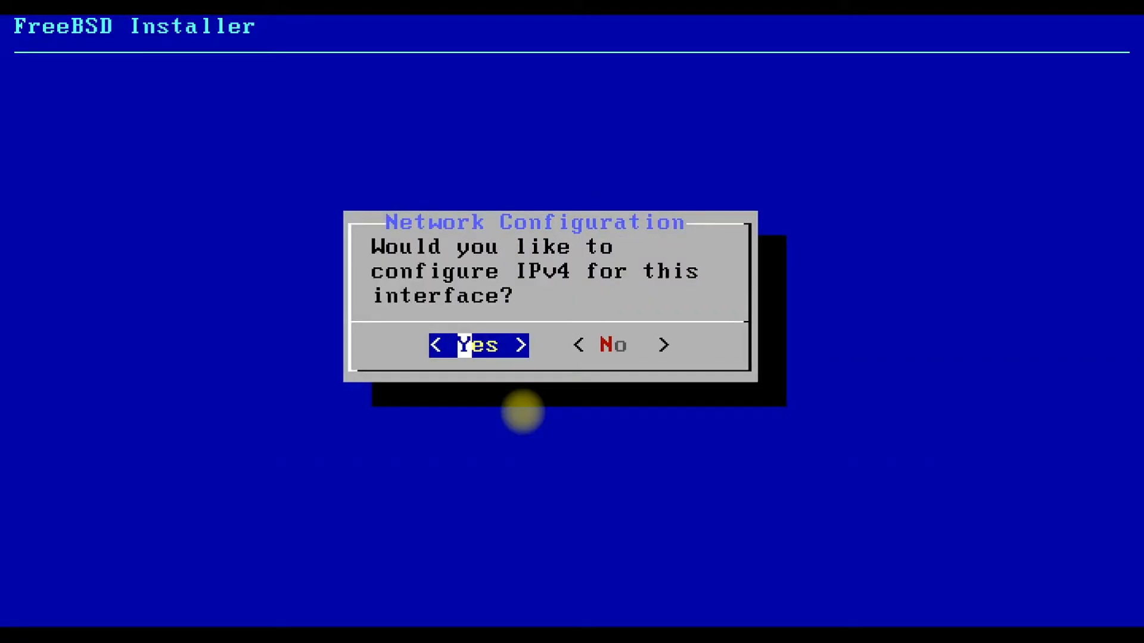
key("Return")
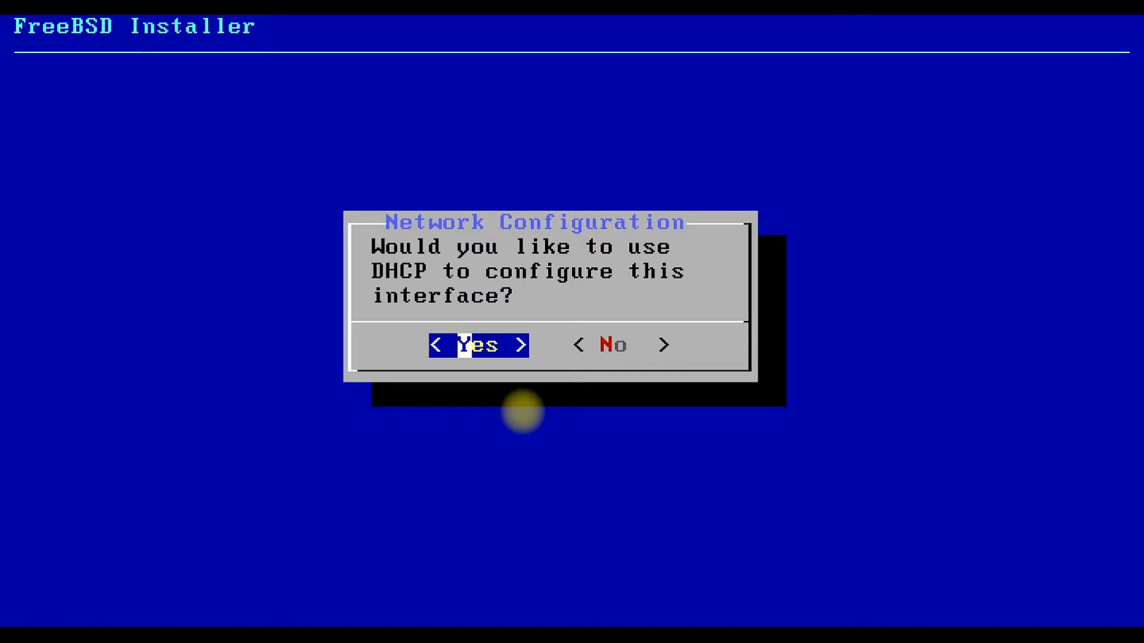
key("Return")
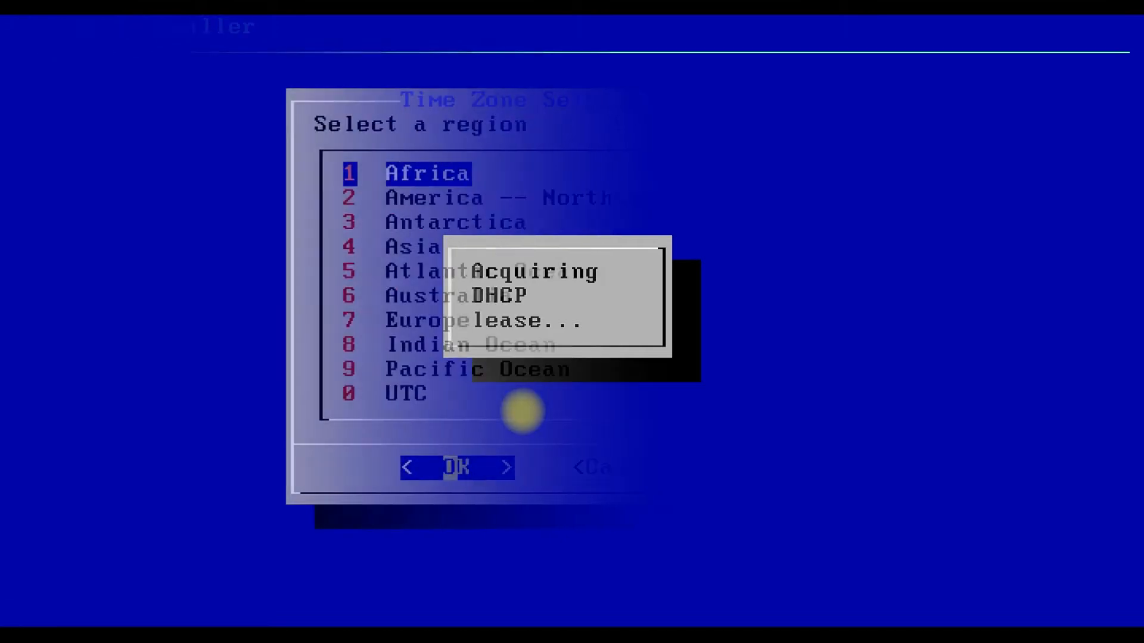
Step: Set the time zone to UTC and skip setting the date and time
key("Down")
key("Down")
key("Down")
key("Down")
key("Down")
key("Down")
key("Down")
key("Down")
key("Down")
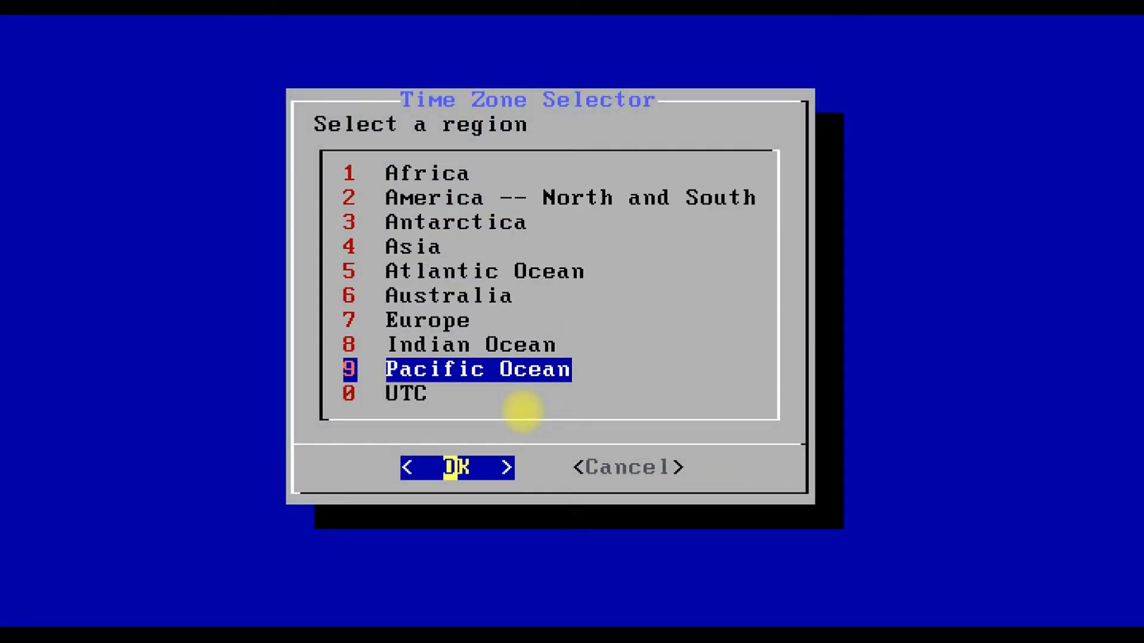
key("Return")
key("Return")
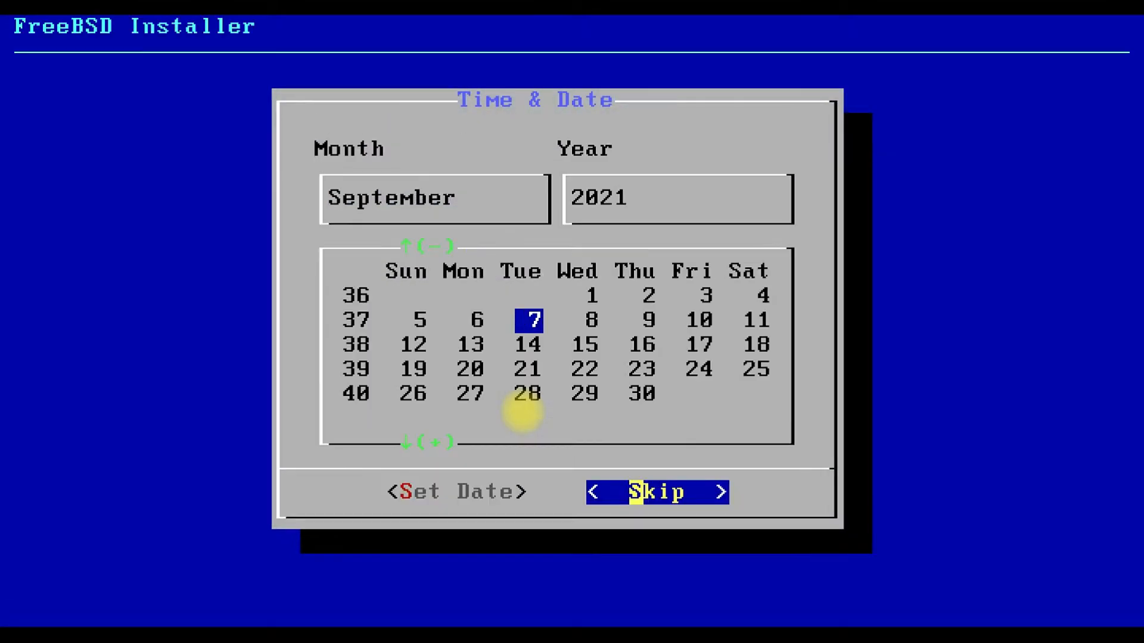
key("Return")
key("Return")
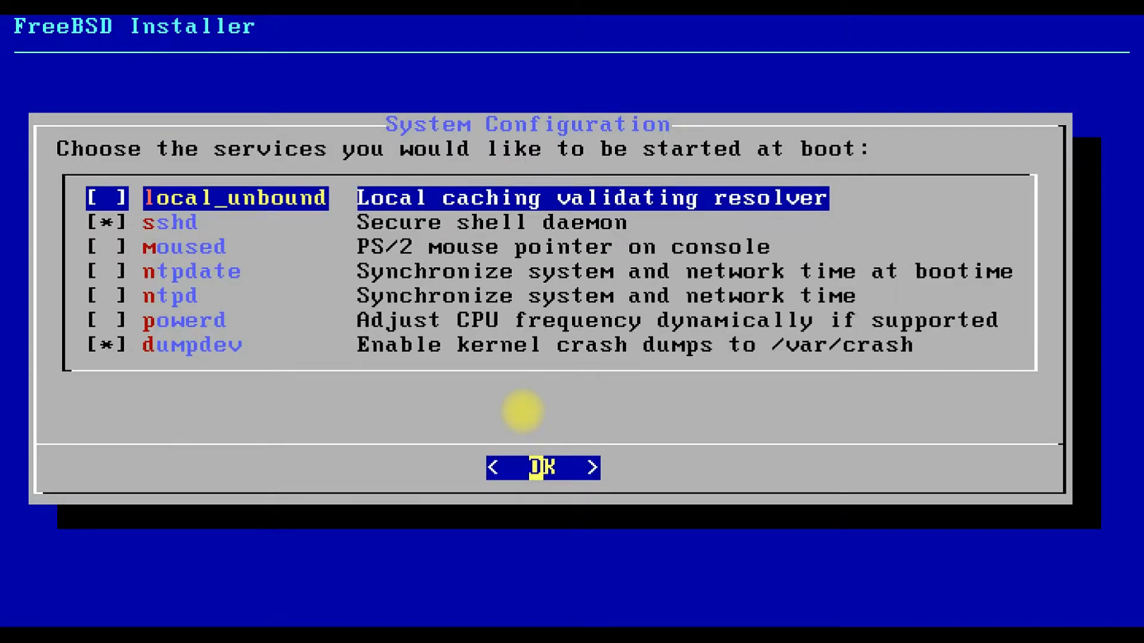
Step: Enable moused and disable dumpdev in the boot services, and continue without any system hardening options
key("Down")
key("Down")
key("space")
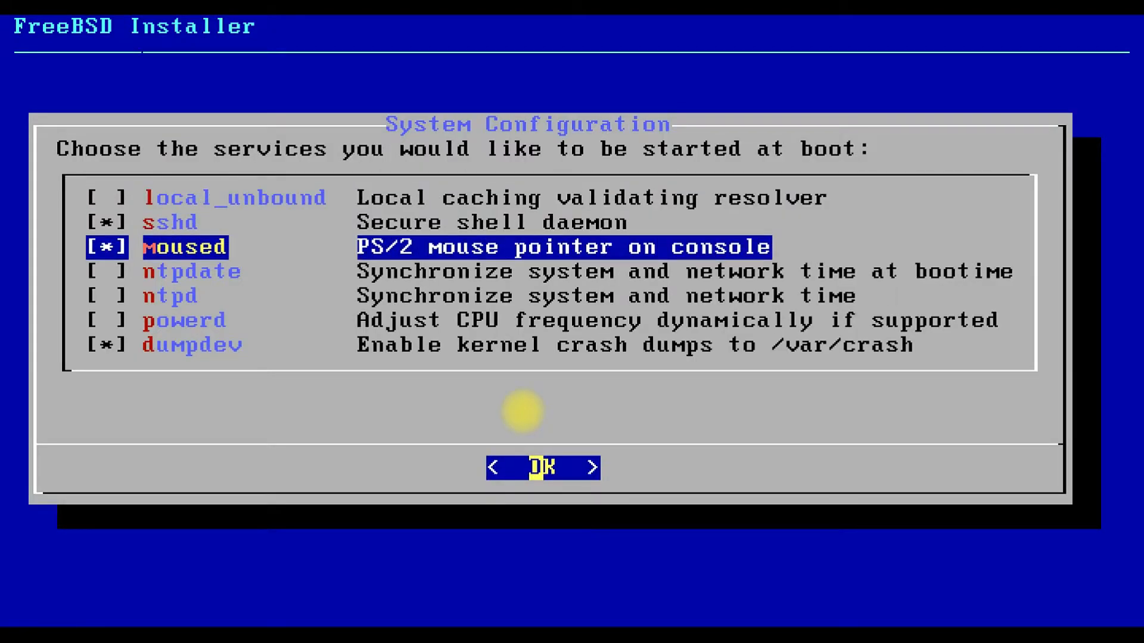
key("Down")
key("Down")
key("Down")
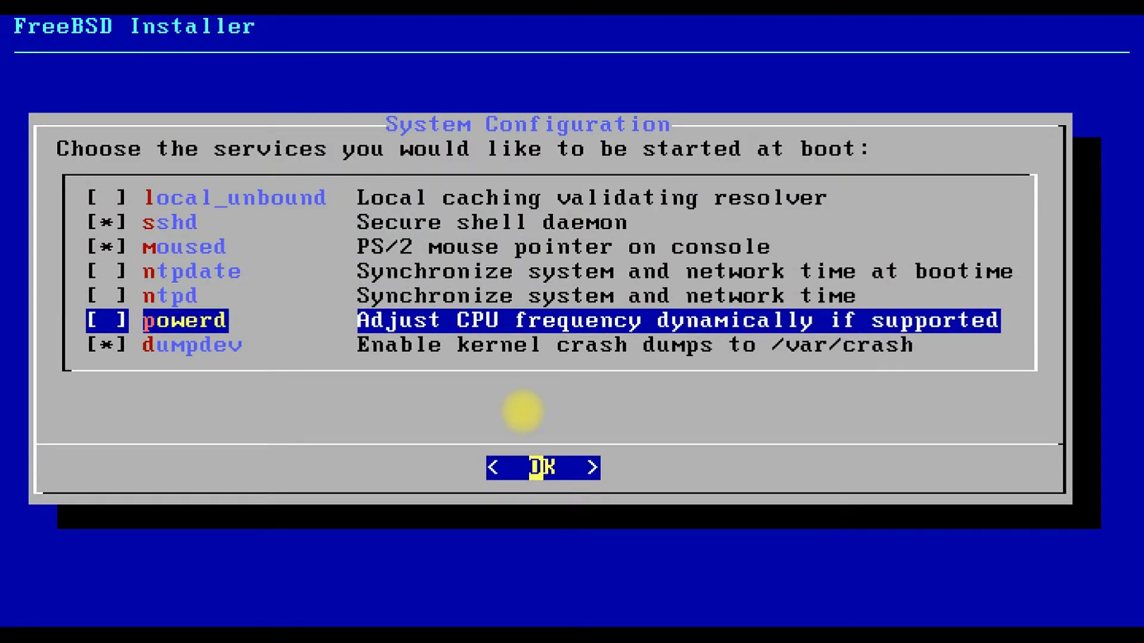
key("Down")
key("space")
key("Return")
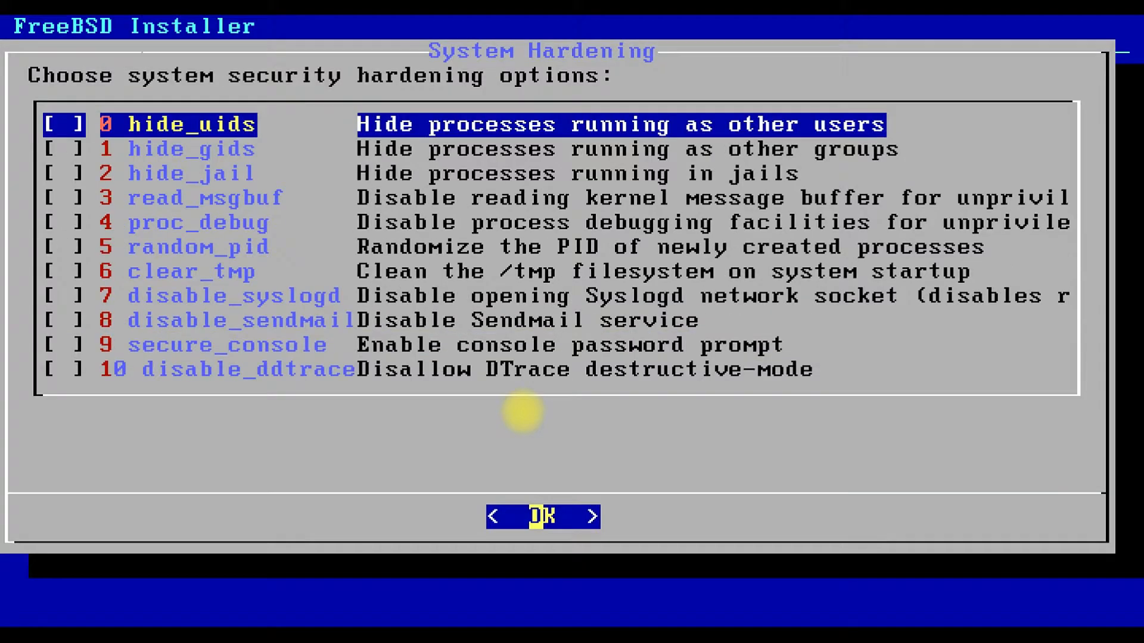
key("Return")
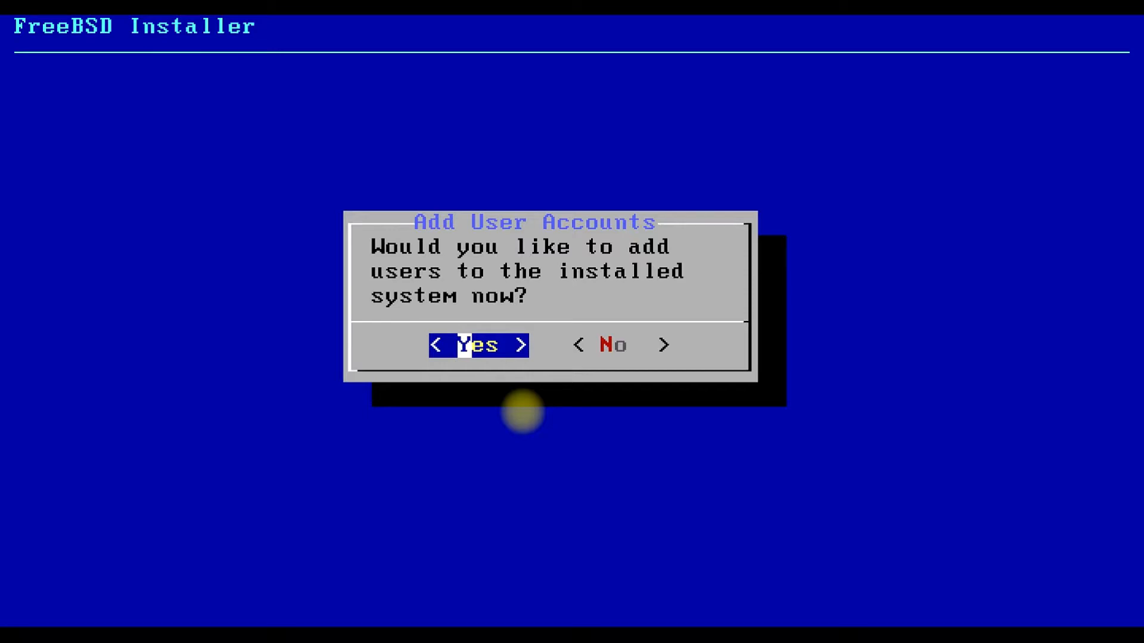
Step: Start adding a user with username and full name techsolutionz, keeping the default UID
key("Return")
type("tec")
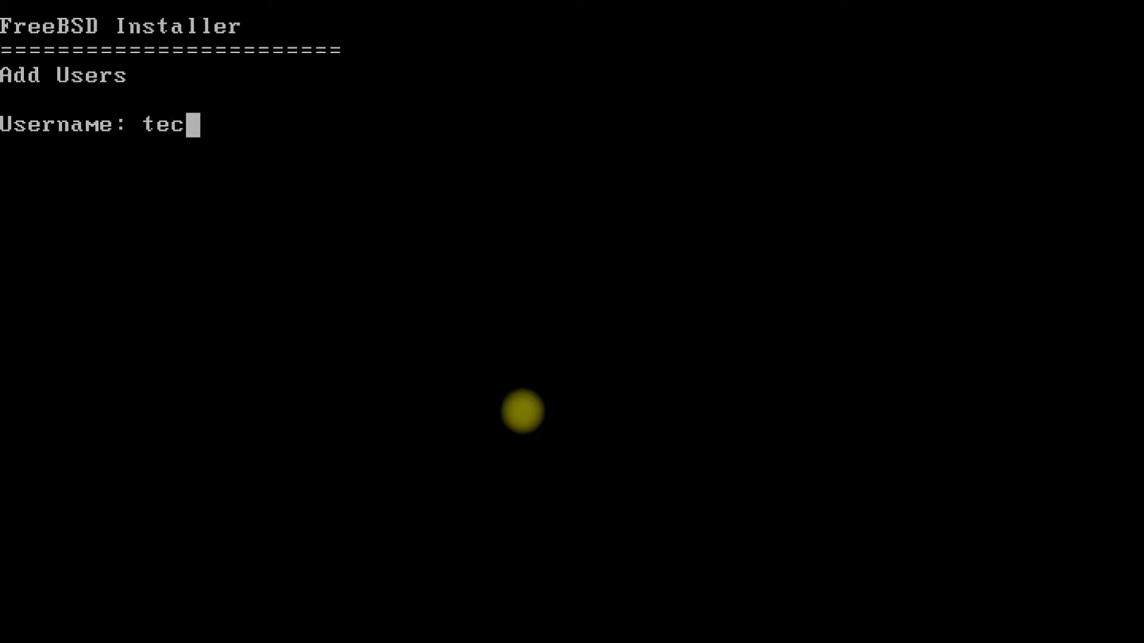
type("hsolutionz")
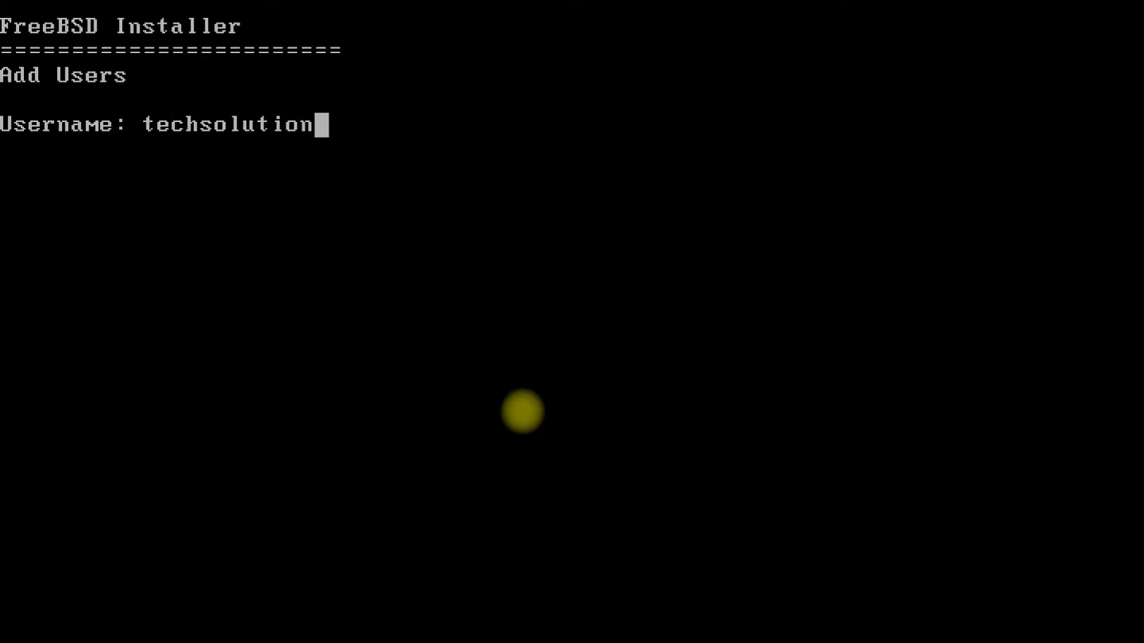
key("Return")
type("techsolutionz")
key("Return")
key("Return")
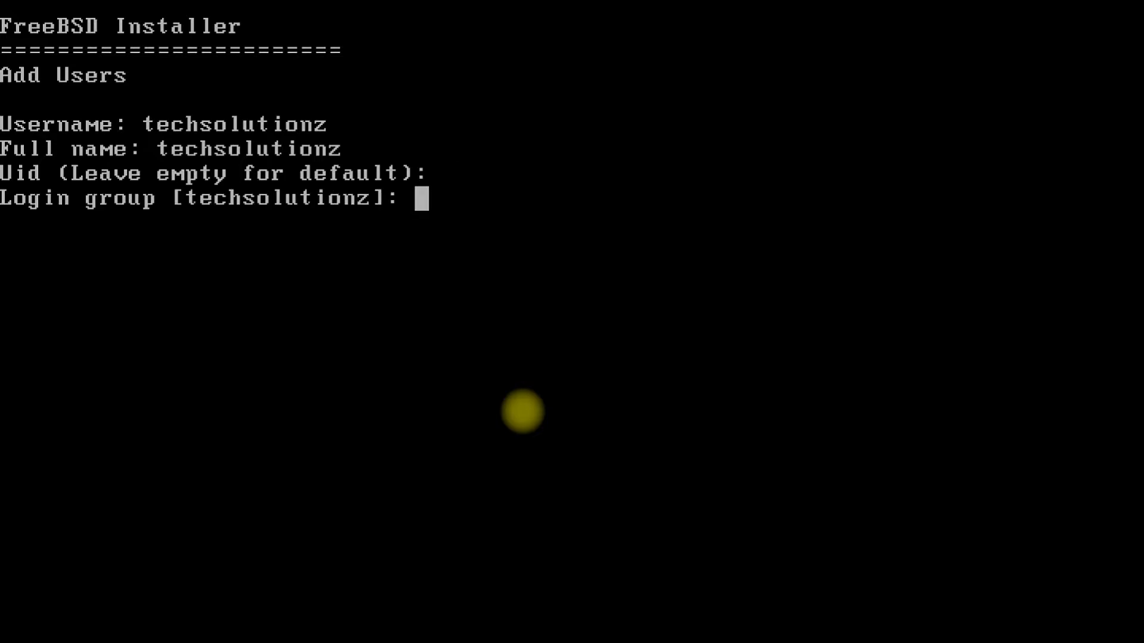
Step: Set the login group to wheel, add the user to the video group, and accept the default class, shell and home directory settings
type("wheel")
key("Return")
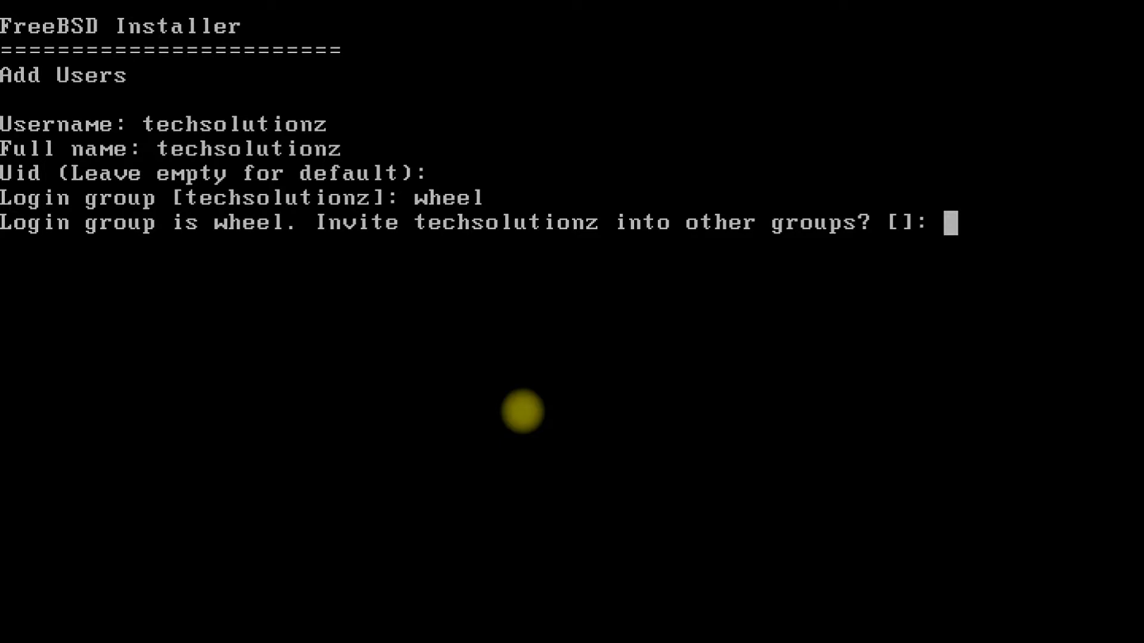
type("video")
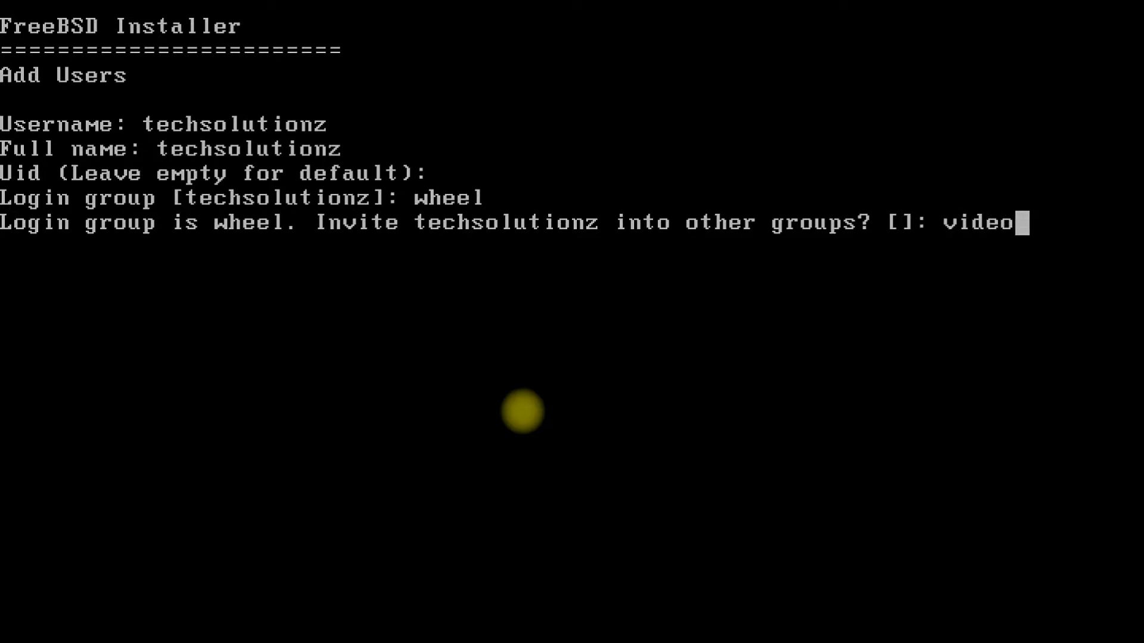
key("Return")
key("Return")
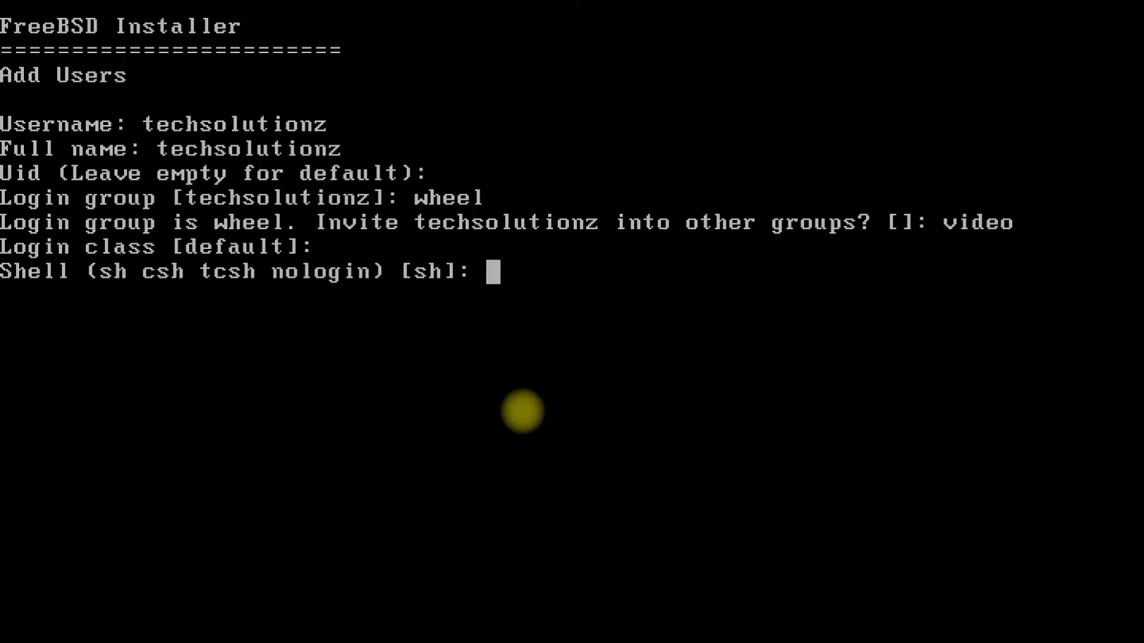
key("Return")
key("Return")
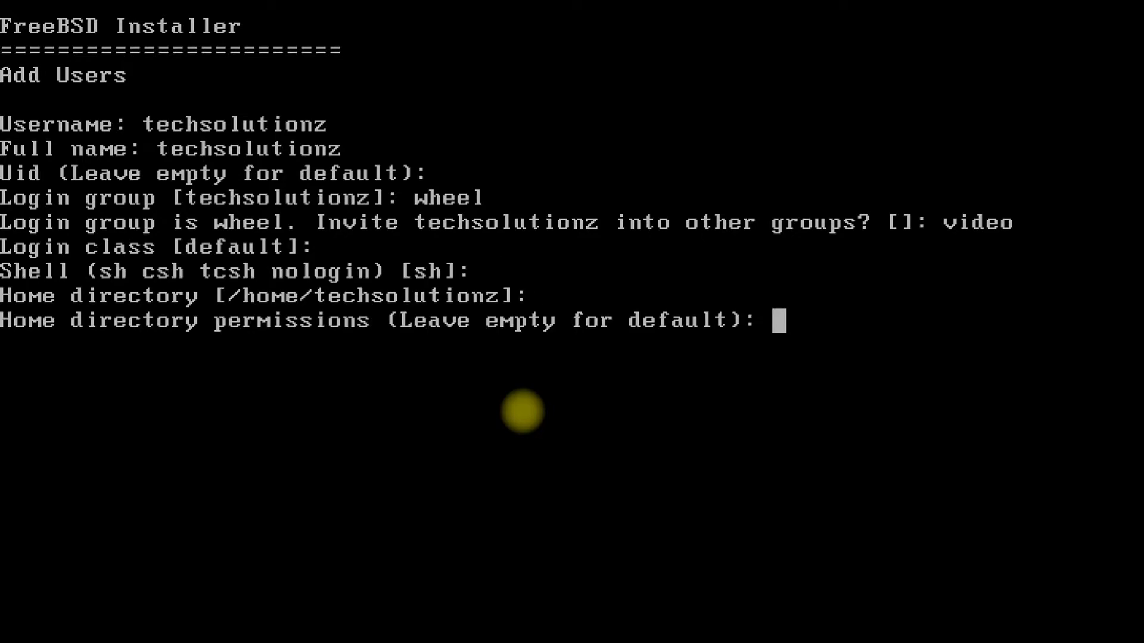
key("Return")
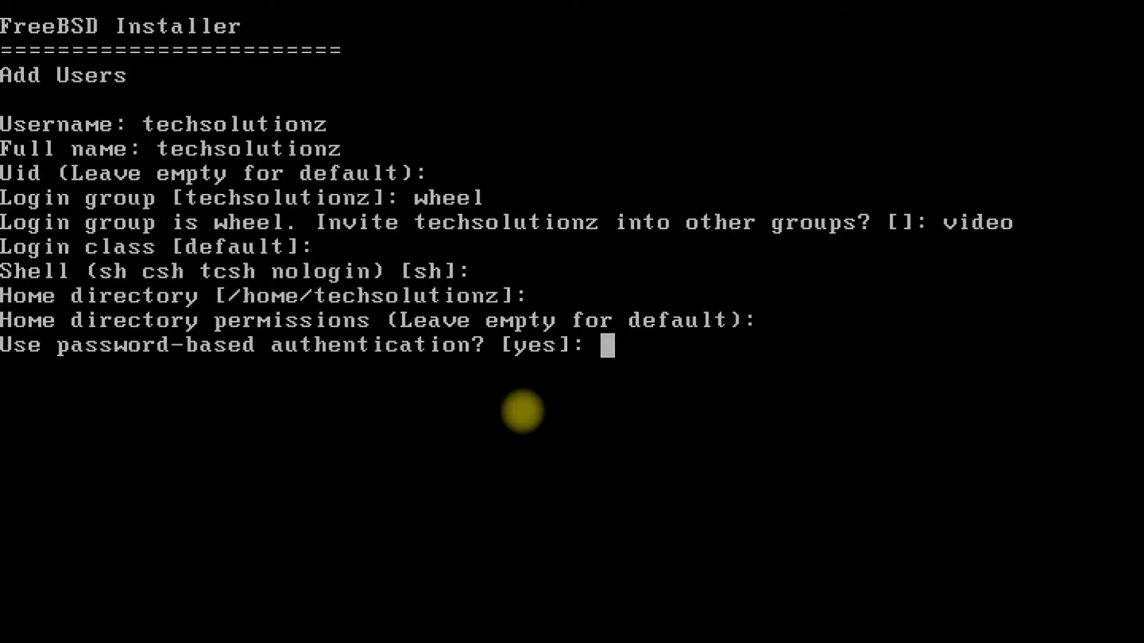
Step: Use password-based authentication without an empty or random password, and enter the new user's password twice
type("yes")
key("Return")
type("no")
key("Return")
type("no")
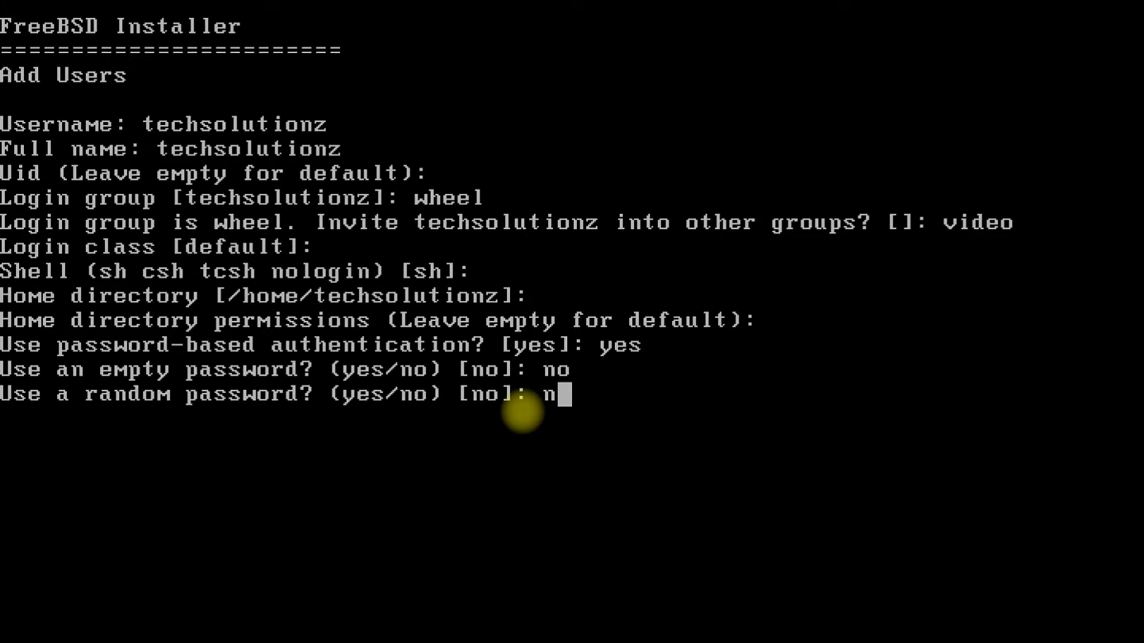
key("Return")
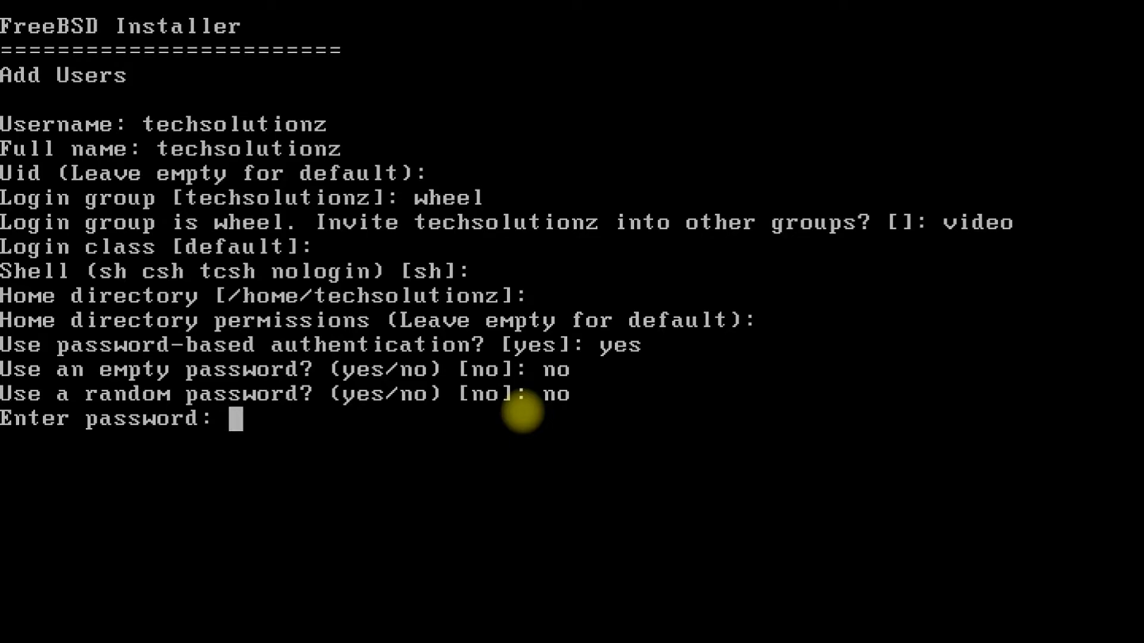
key("Return")
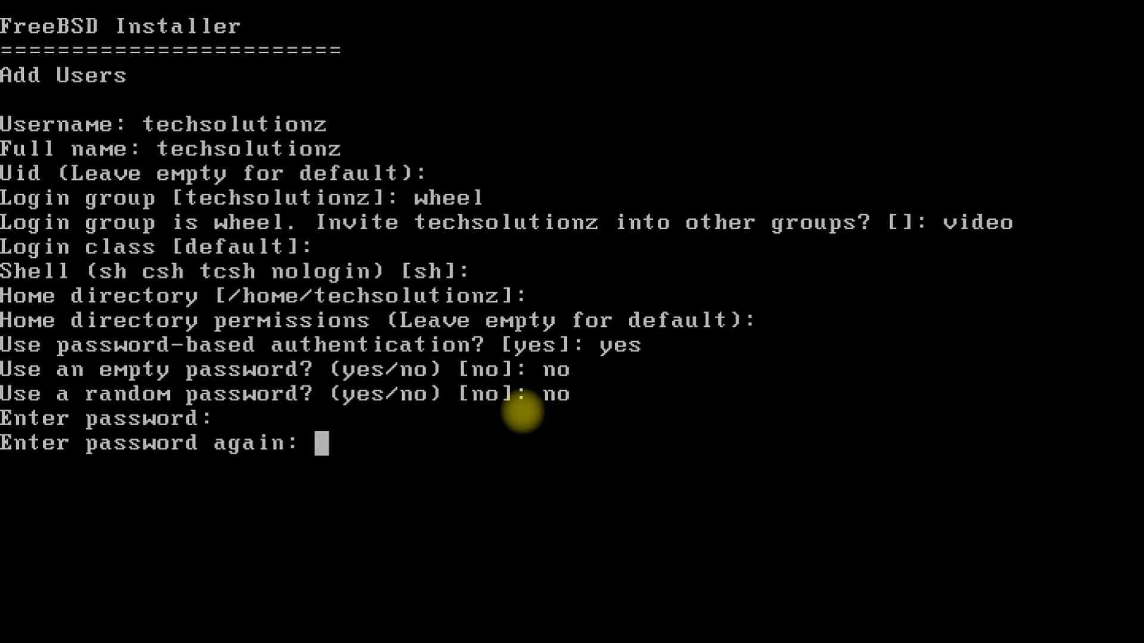
key("Return")
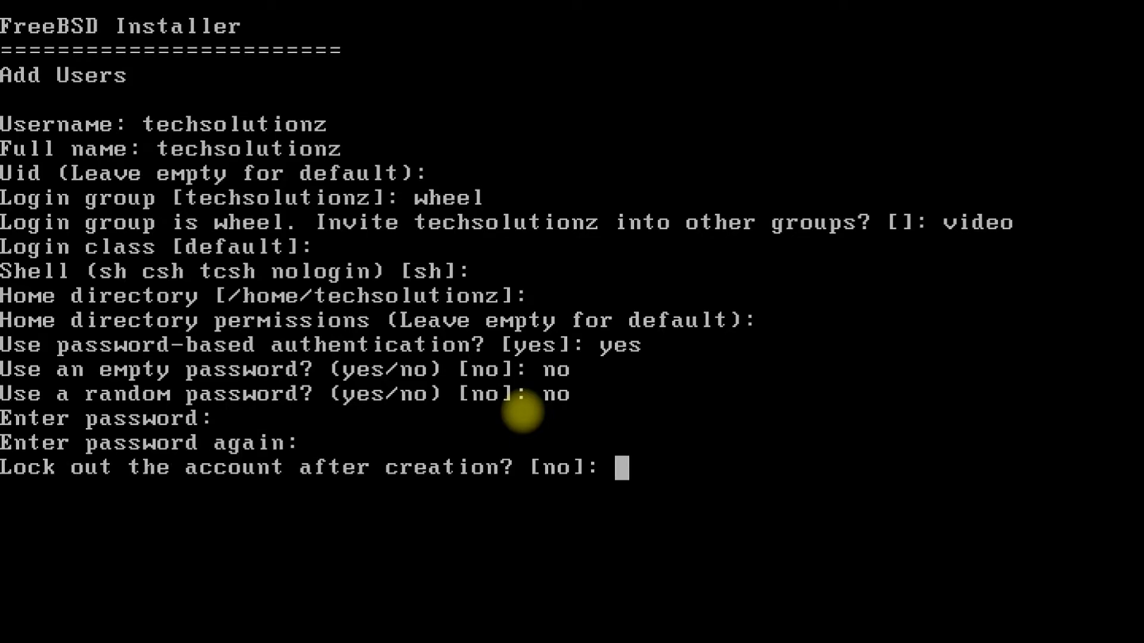
Step: Leave the account unlocked, confirm its creation, and decline adding another user
type("no")
key("Return")
type("yes")
key("Return")
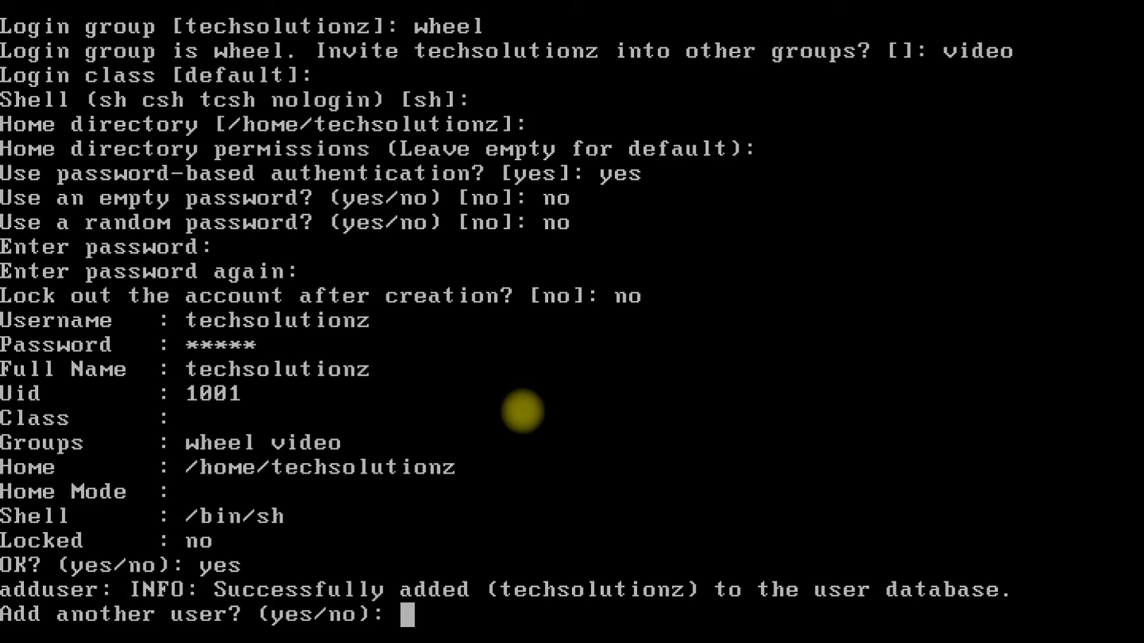
type("no")
key("Return")
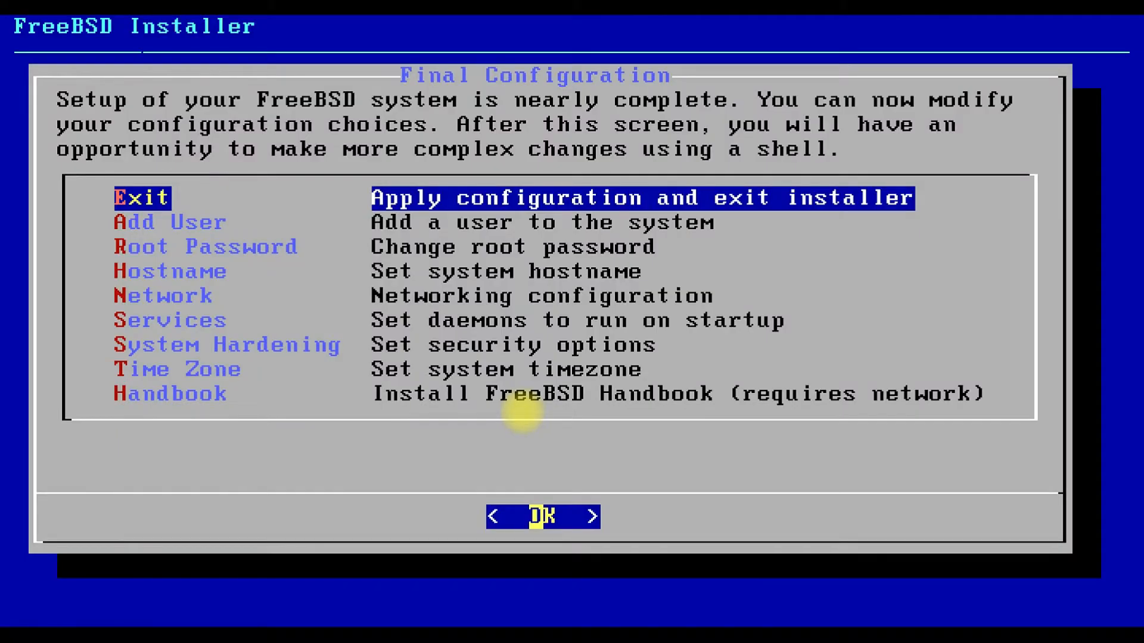
Step: Apply the final configuration, exit the installer without opening a shell, and reboot into multi-user mode
key("a")
key("h")
key("t")
key("s")
key("e")
key("Return")
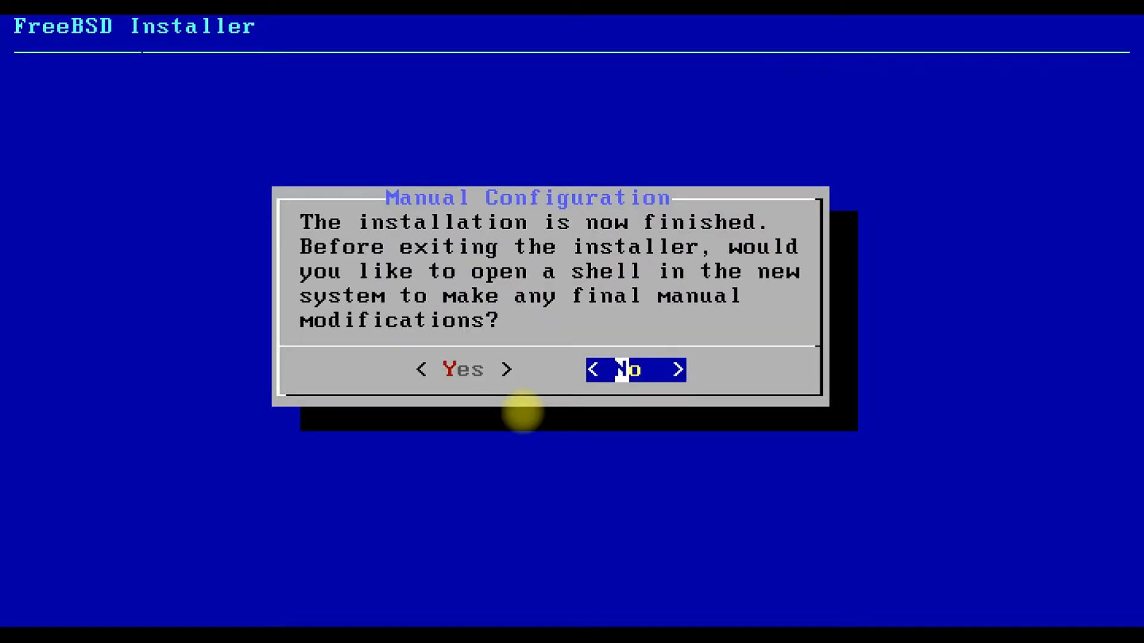
key("Return")
key("Return")
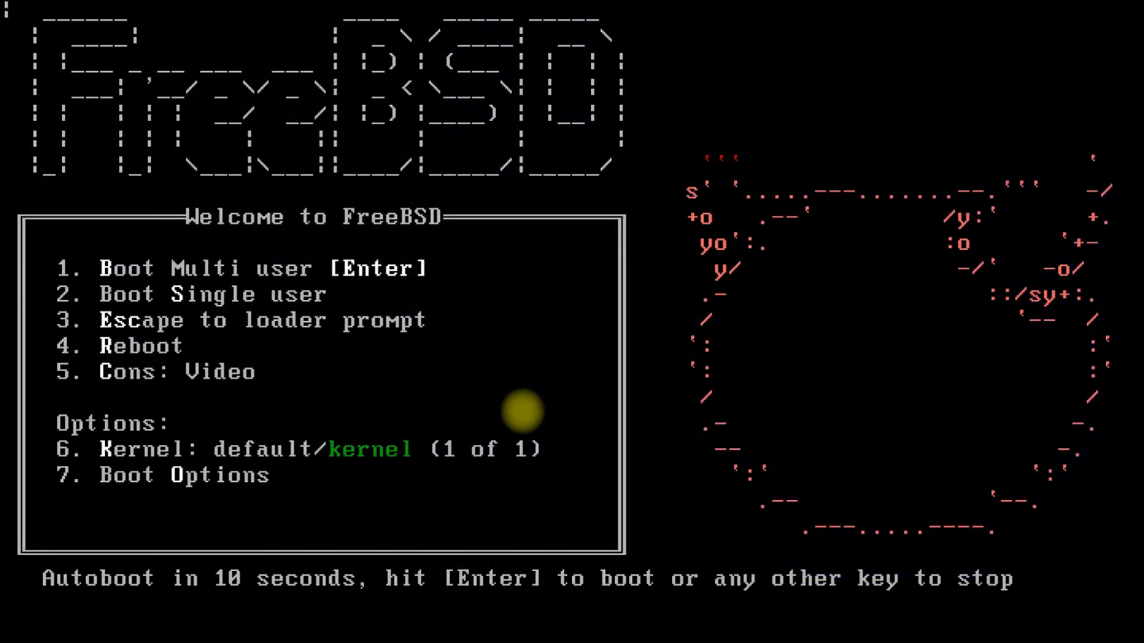
key("Return")
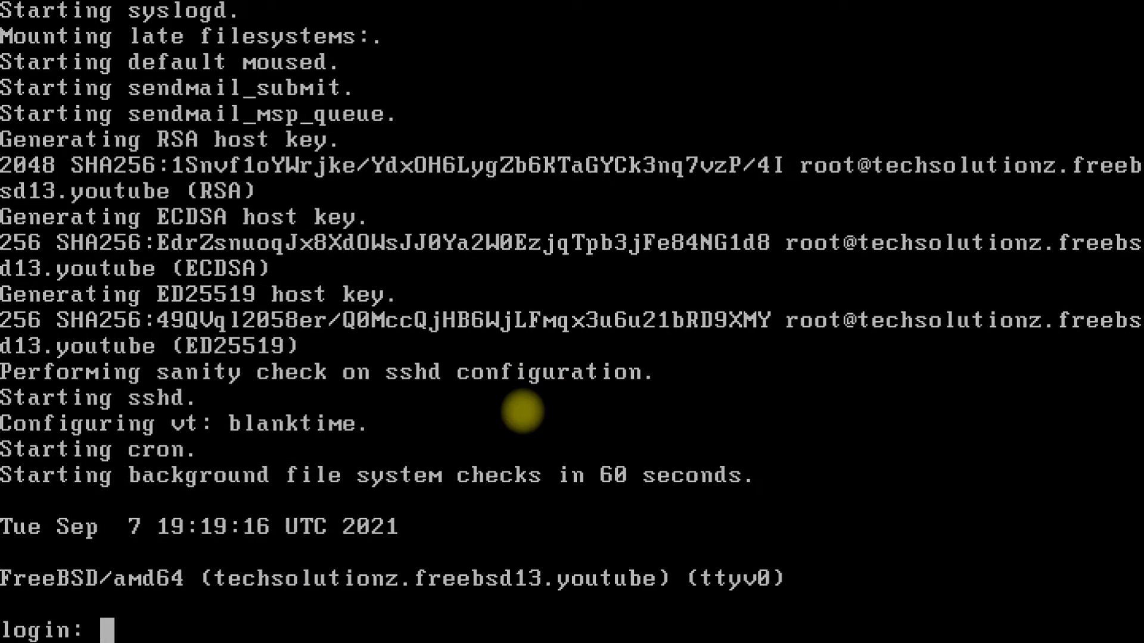
Step: Log in to the new system as techsolutionz with the account password
type("tec")
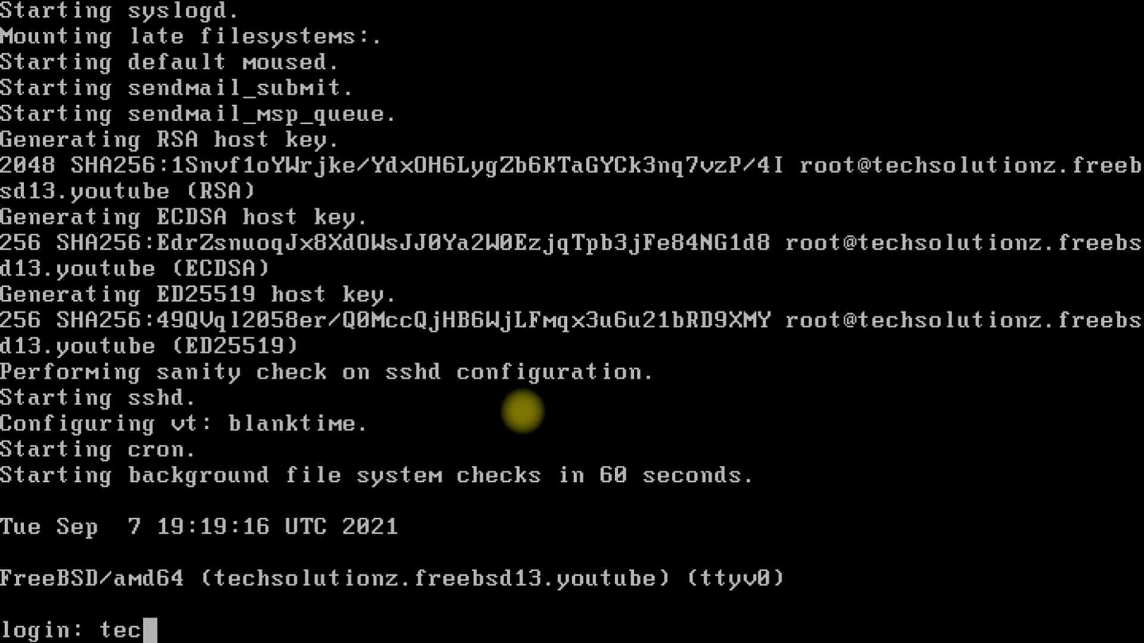
type("hsolut")
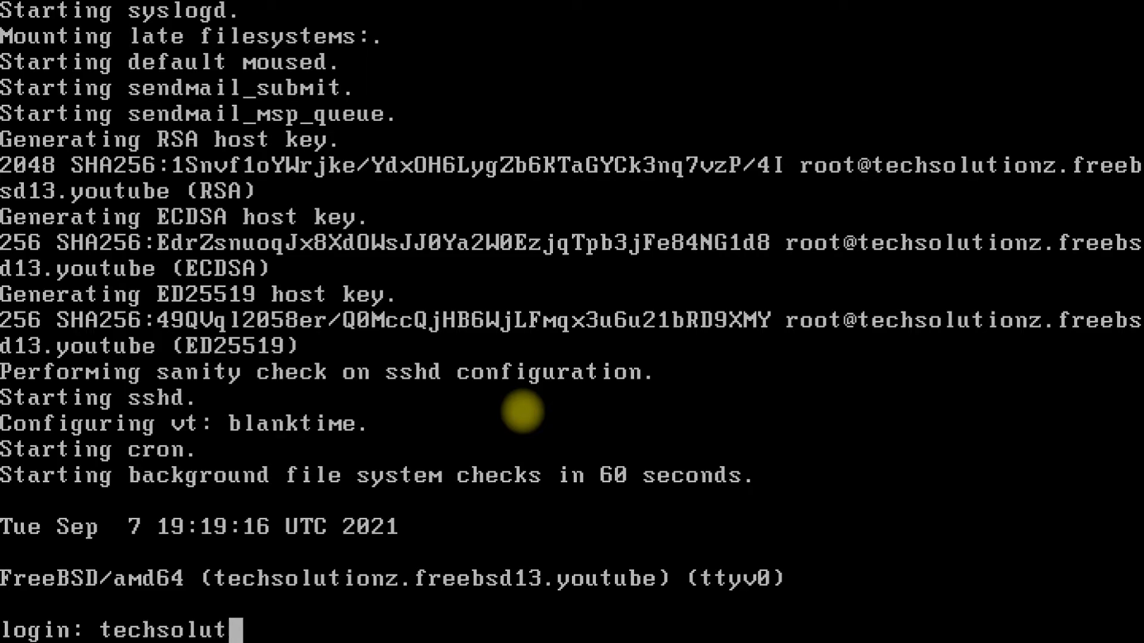
type("ionz")
key("Return")
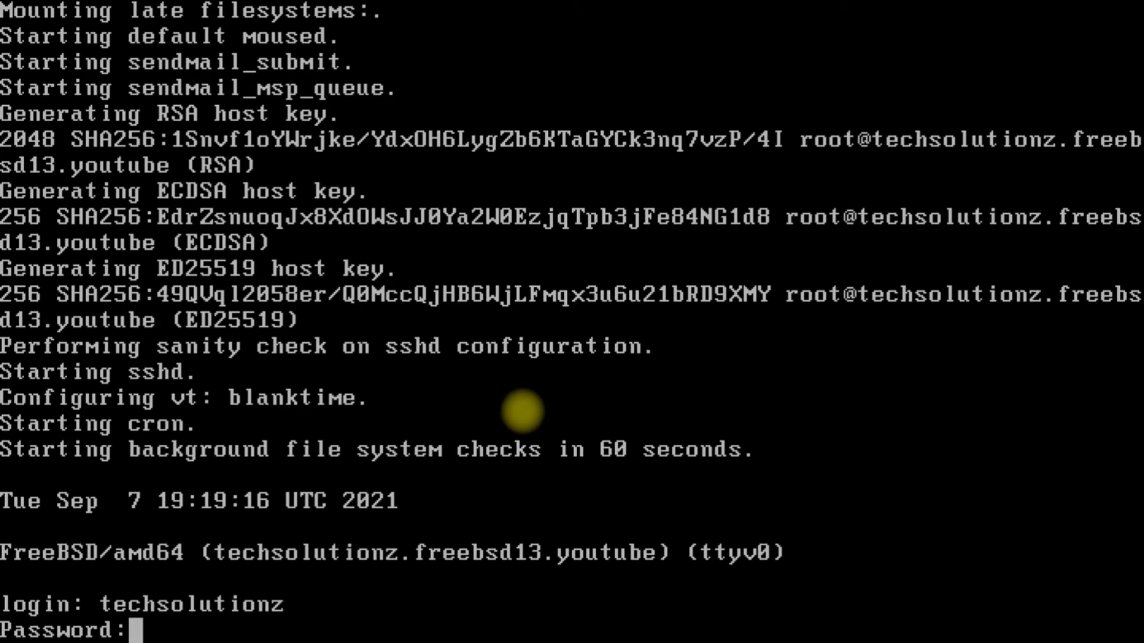
key("Return")
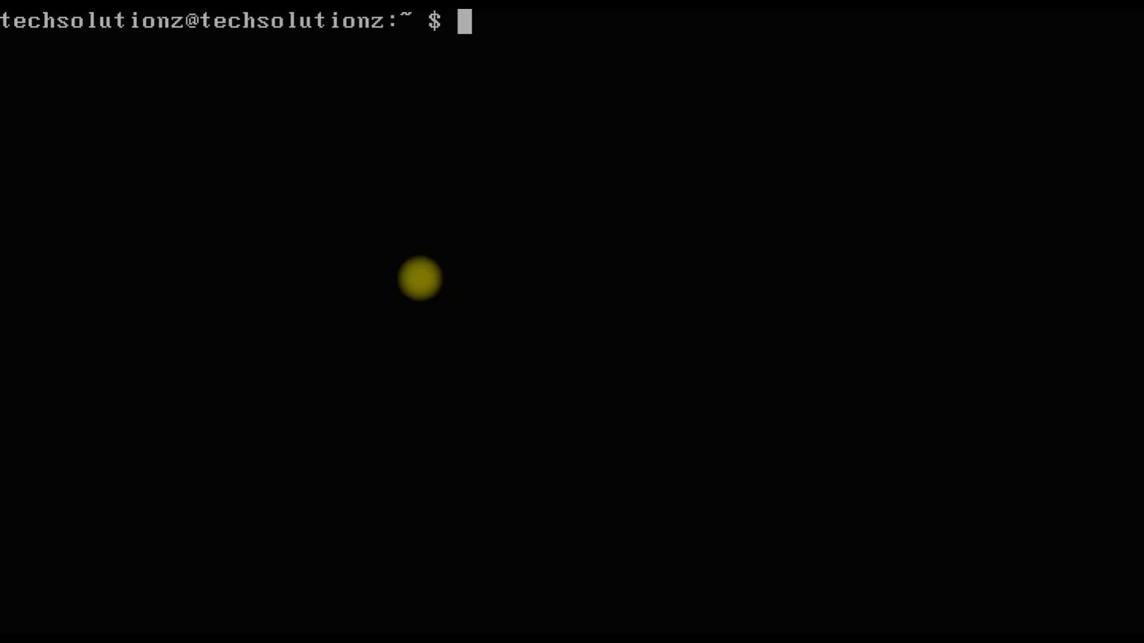
Step: Switch to the root user with su, entering the root password
type("su")
key("BackSpace")
key("BackSpace")
type("su")
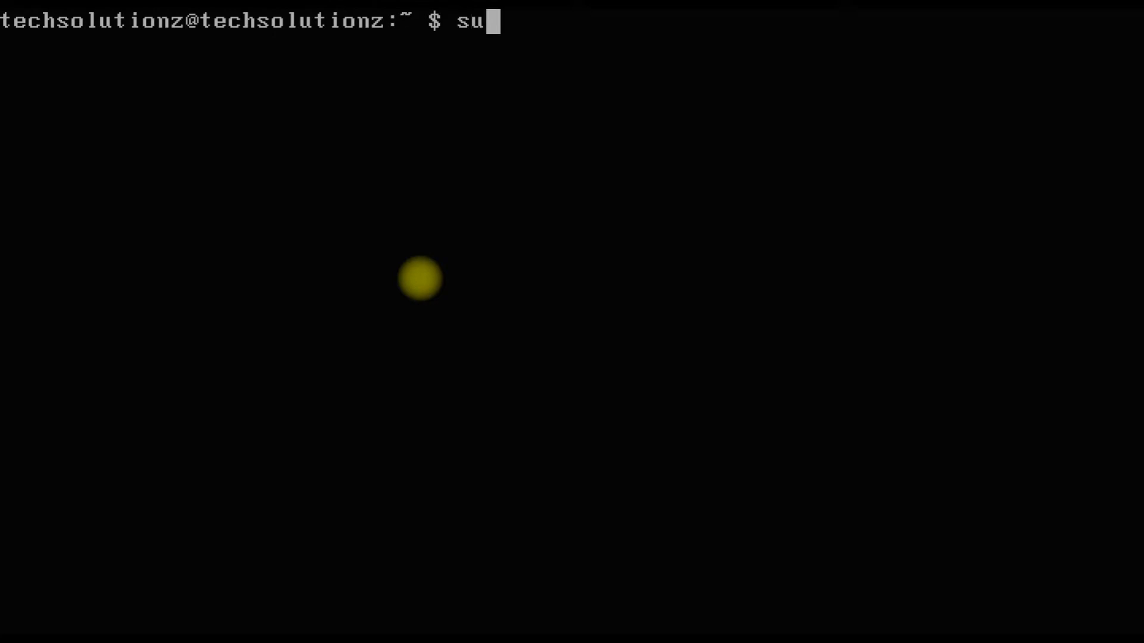
key("Return")
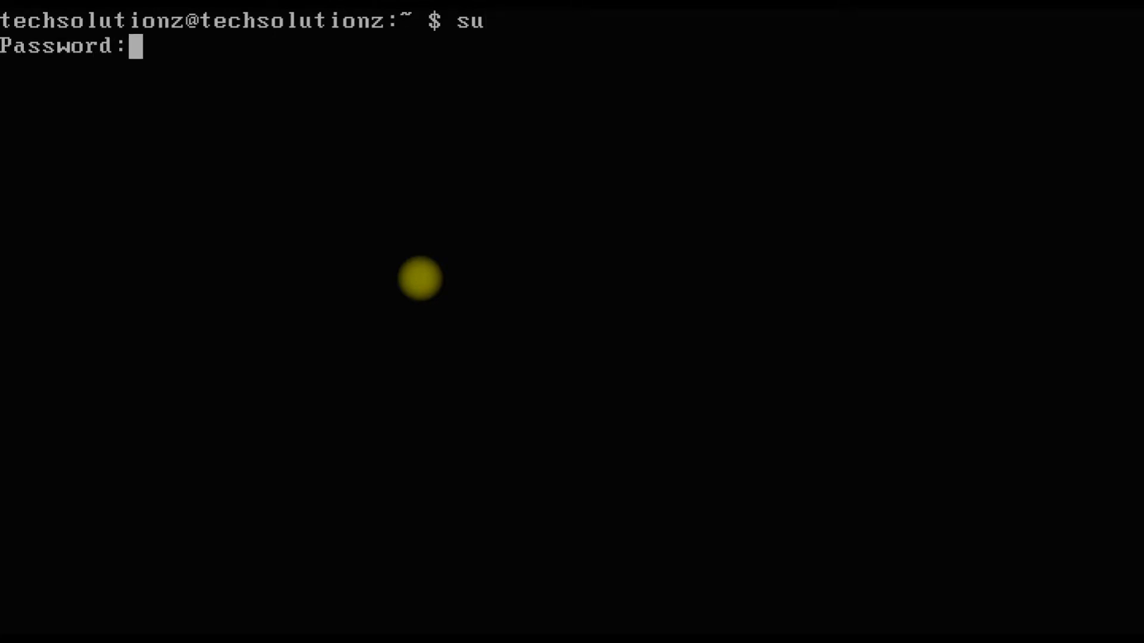
key("Return")
Step: Install the sudo package with pkg, agreeing to fetch the package management tool and proceed with the installation
type("pkg install")
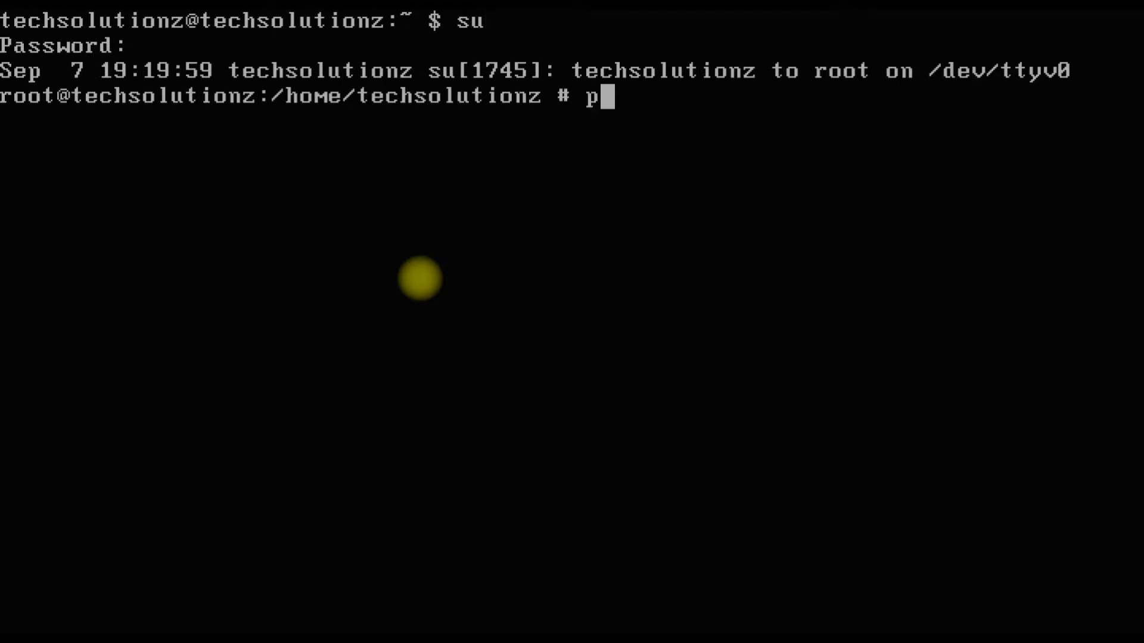
type(" sudo")
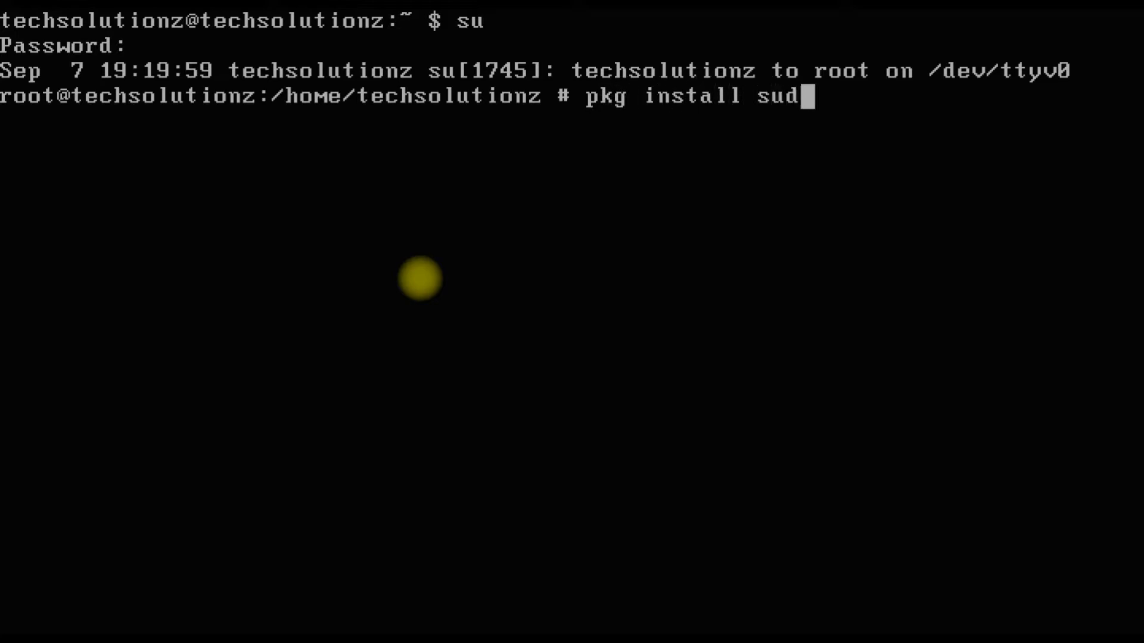
key("Return")
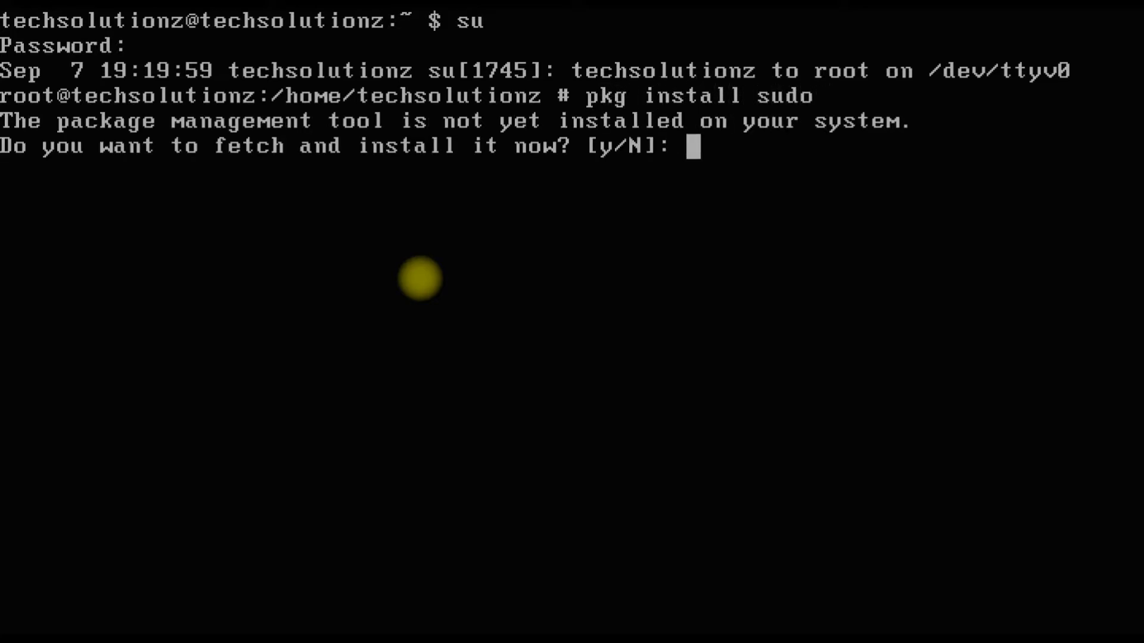
type("Y")
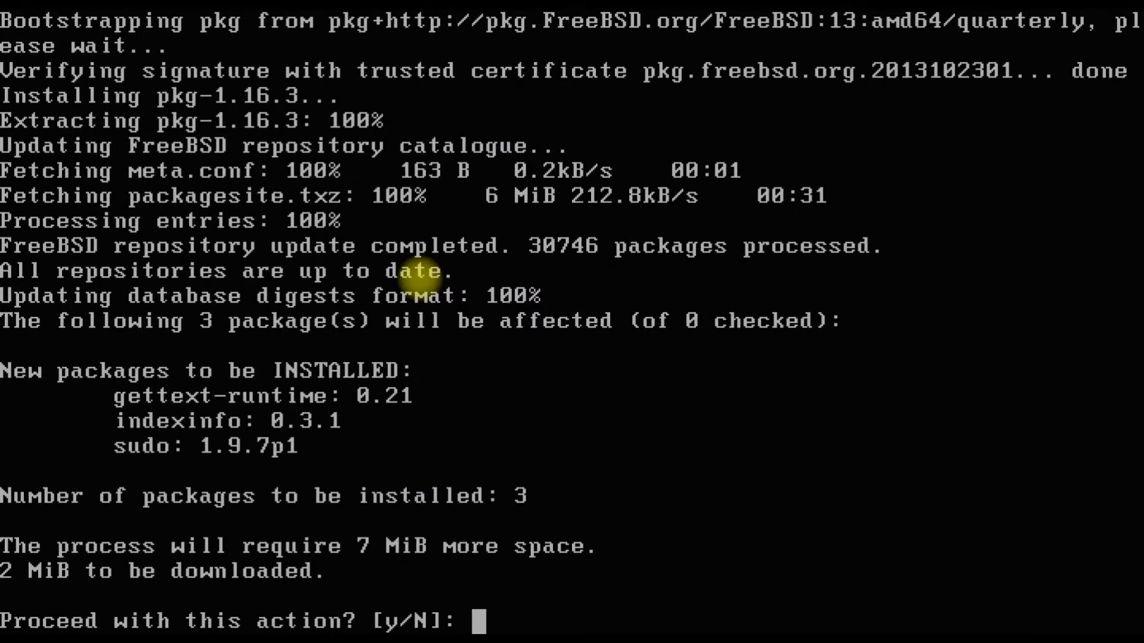
type("Y")
key("Return")
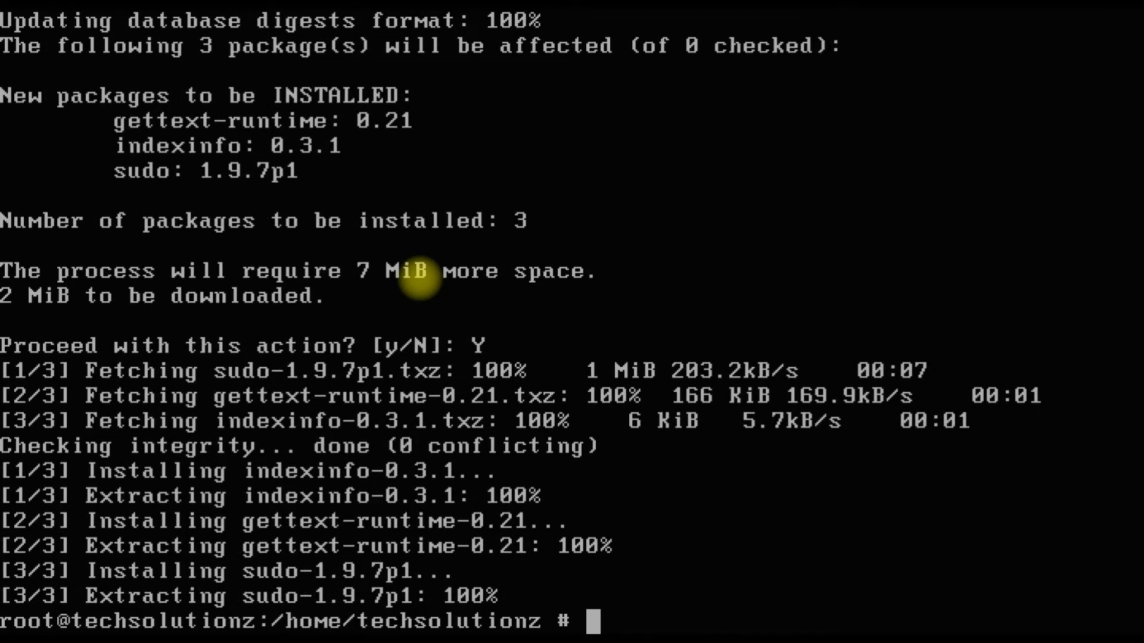
Step: Clear the terminal and install xorg and xfce with pkg, using -y to skip confirmation
type("clear")
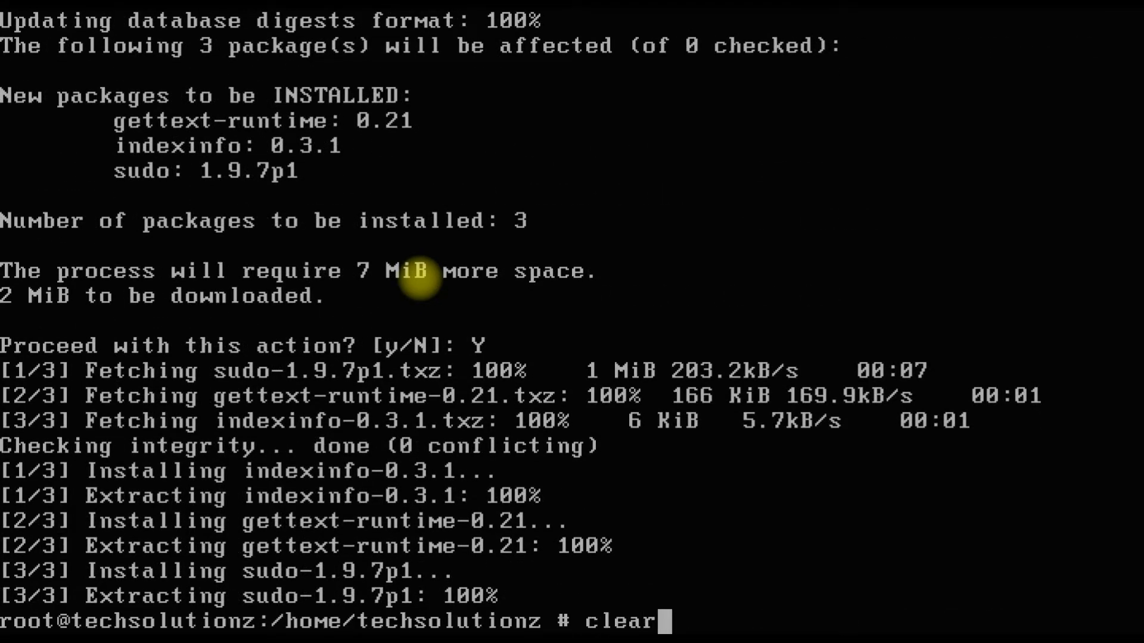
key("Return")
type("pkg install -y xorg xfce")
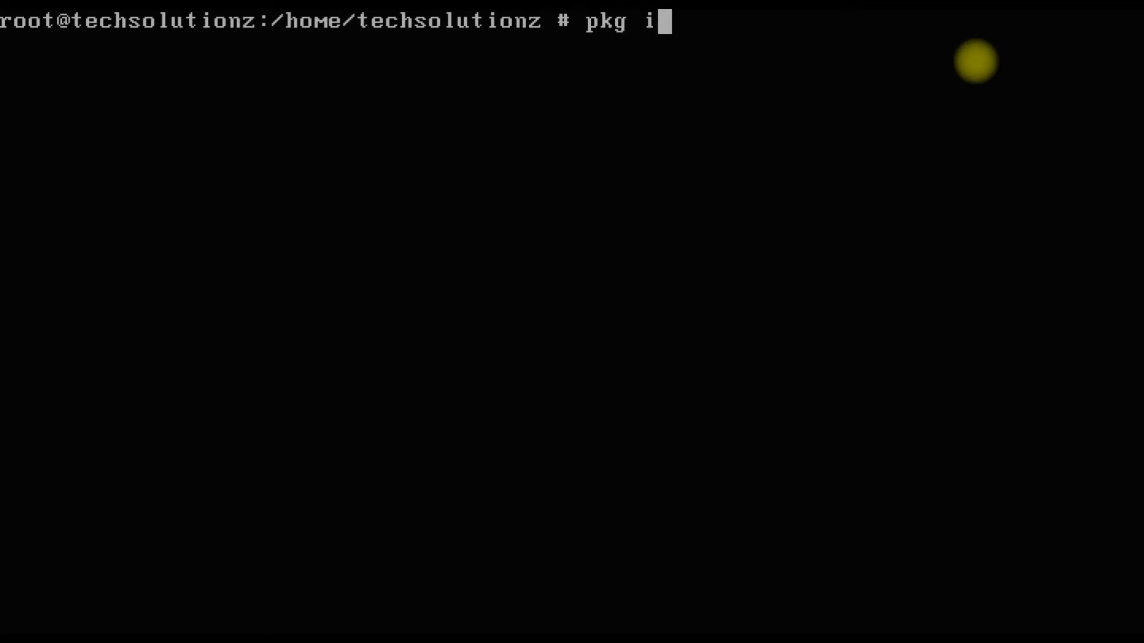
key("Return")
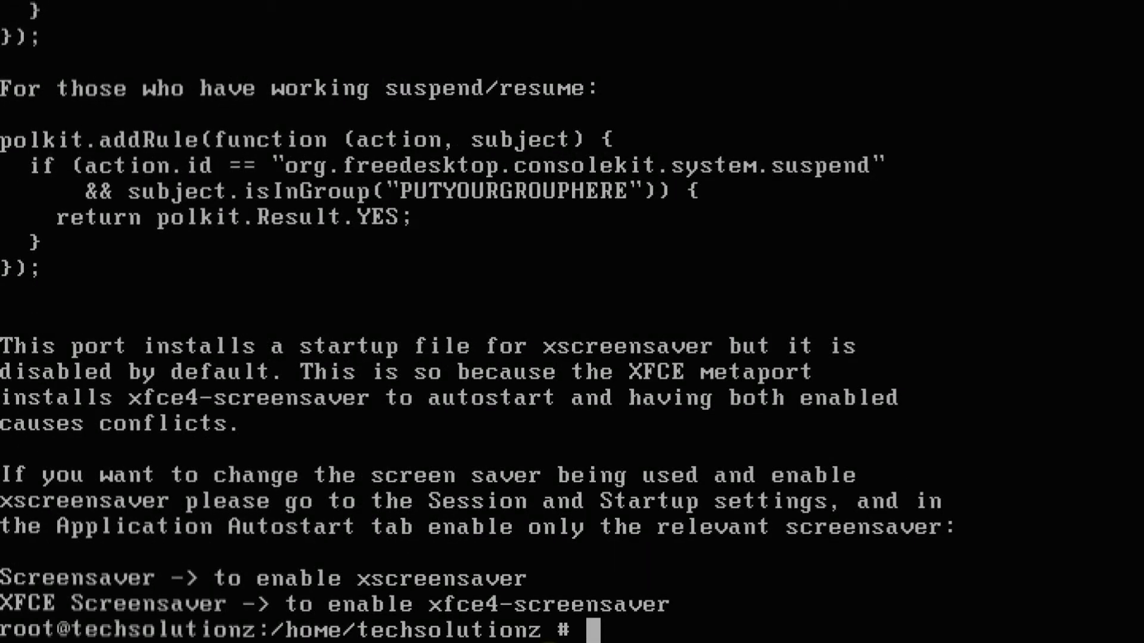
Step: Clear the terminal and install the vim package with pkg, agreeing to proceed
type("clear")
key("Return")
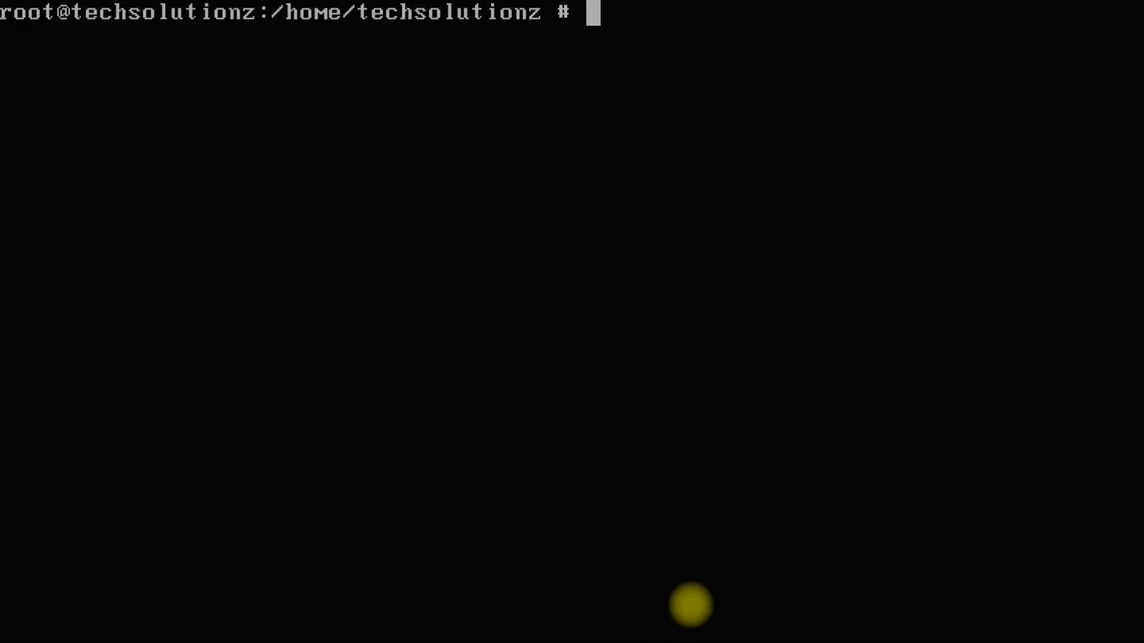
type("pk")
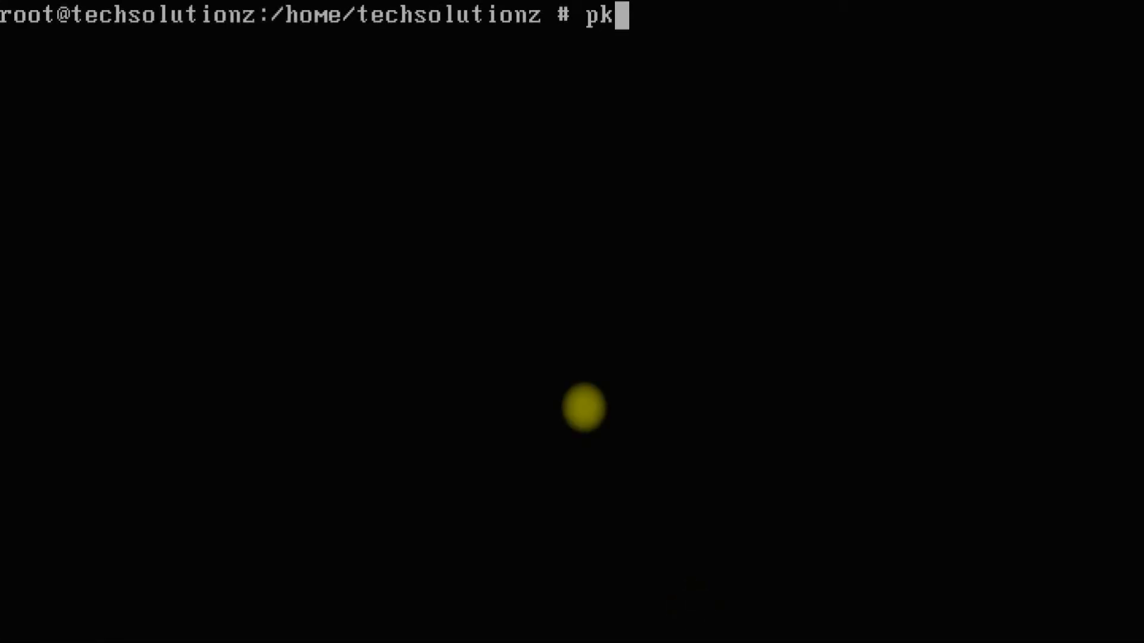
type("g install vim")
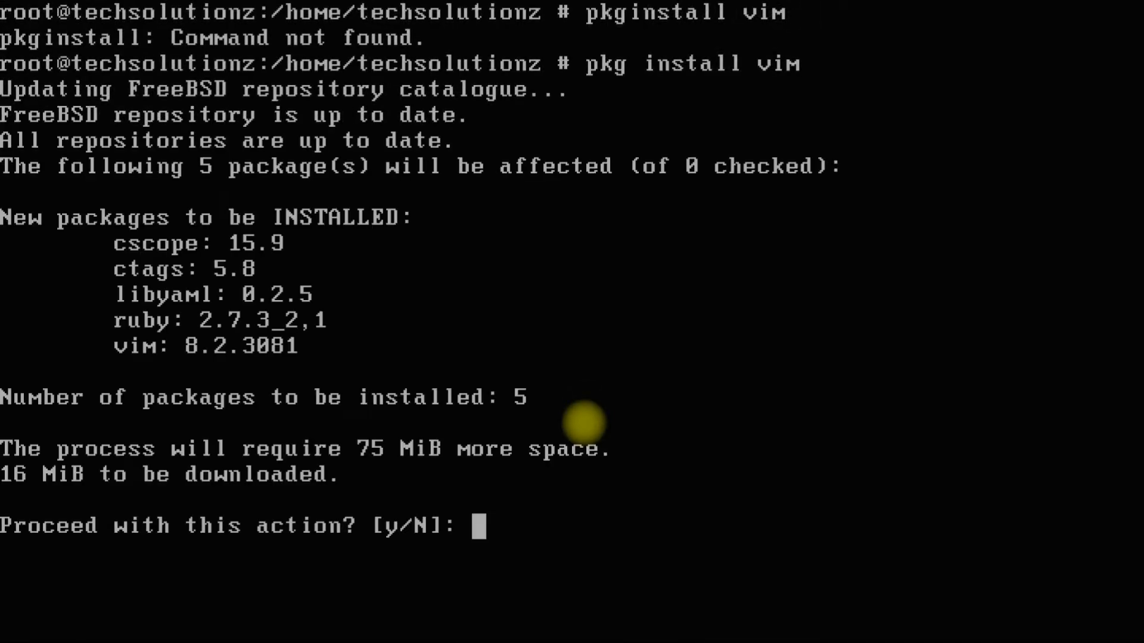
type("Y")
key("Return")
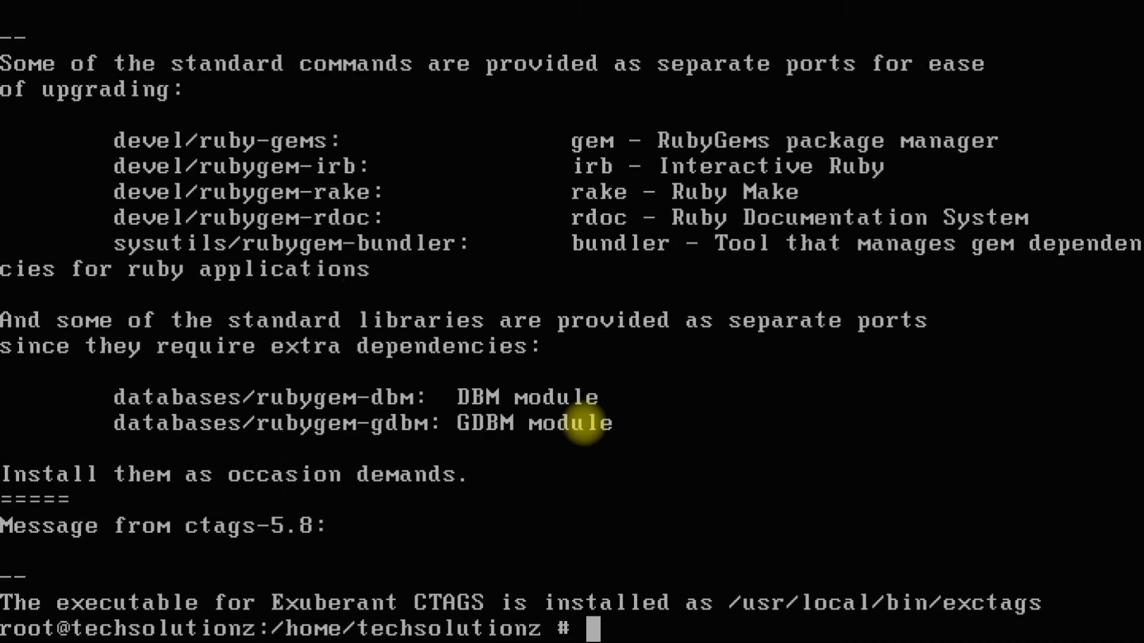
Step: Clear the terminal and open /etc/rc.conf in vim
type("clear")
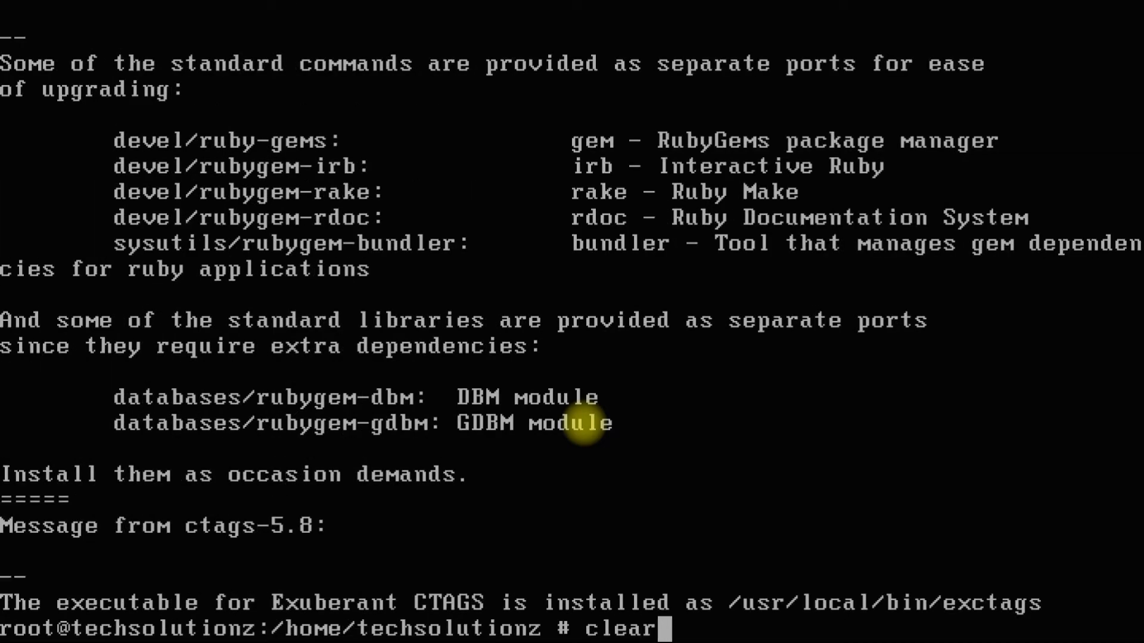
key("Return")
type("vim /etc")
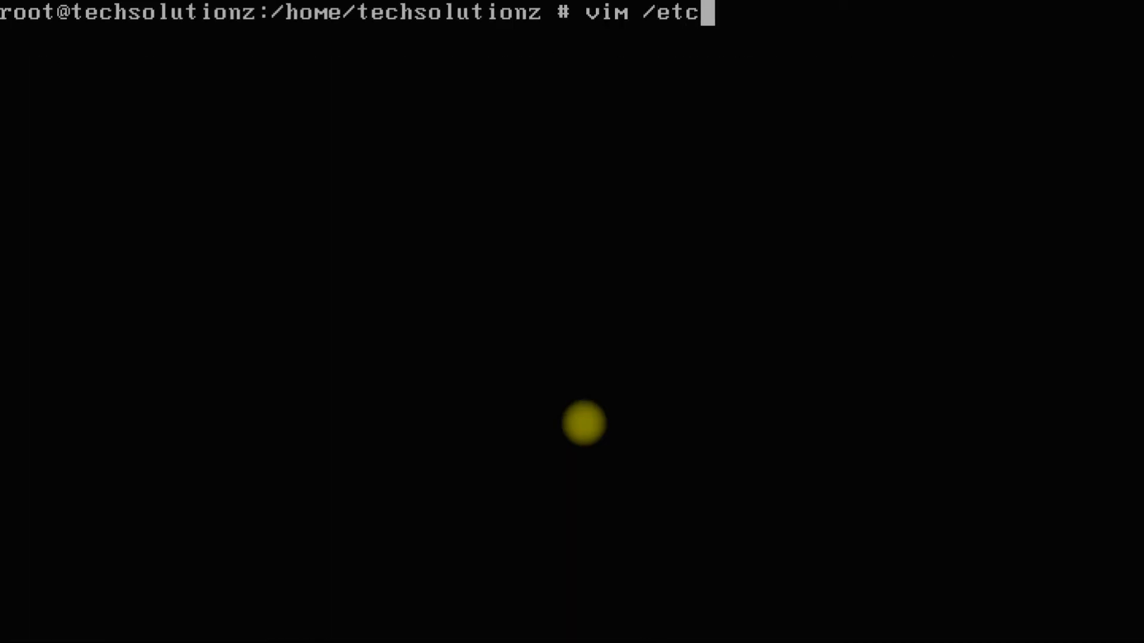
type("/rc.conf")
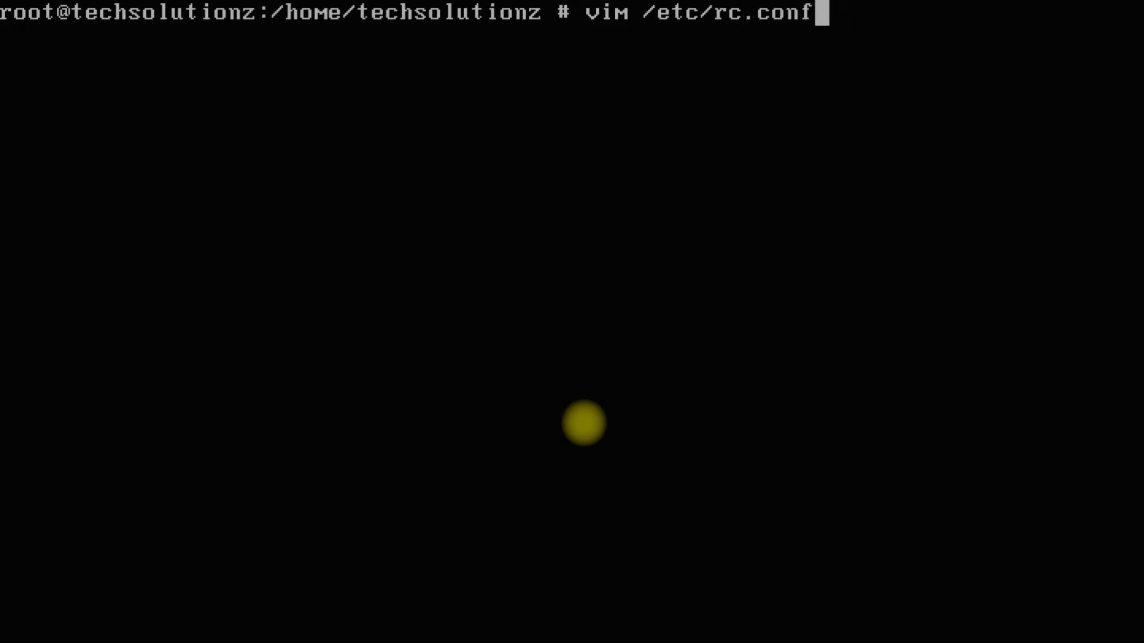
key("Return")
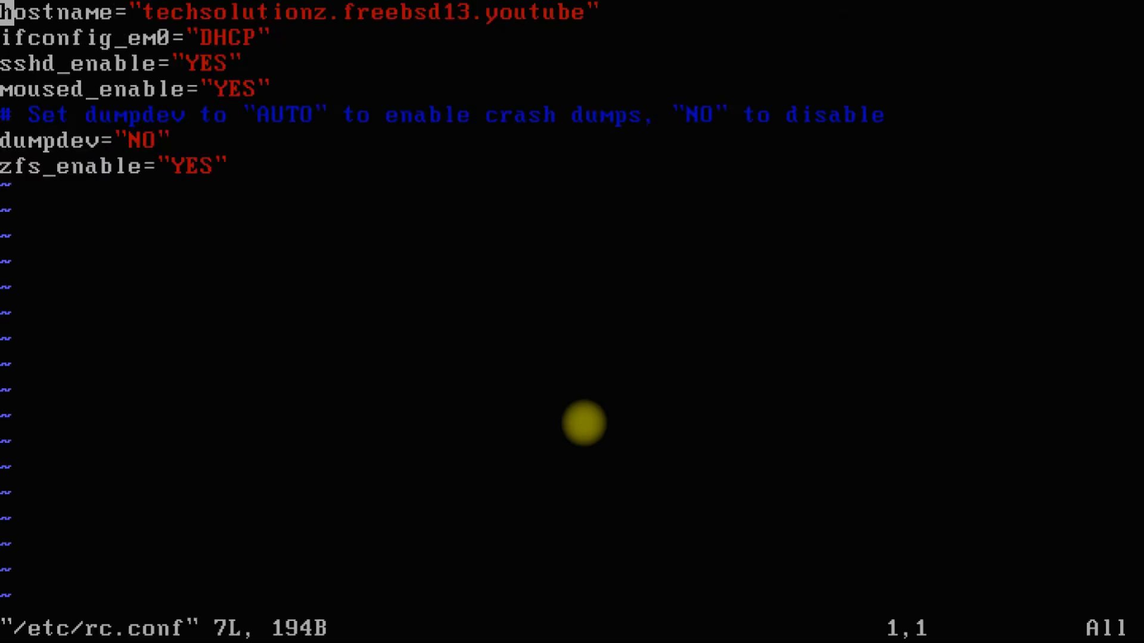
Step: Insert the line dbus_enable="YES" directly below the moused_enable line in rc.conf
key("Down")
key("Down")
key("Down")
key("Down")
key("Down")
key("Down")
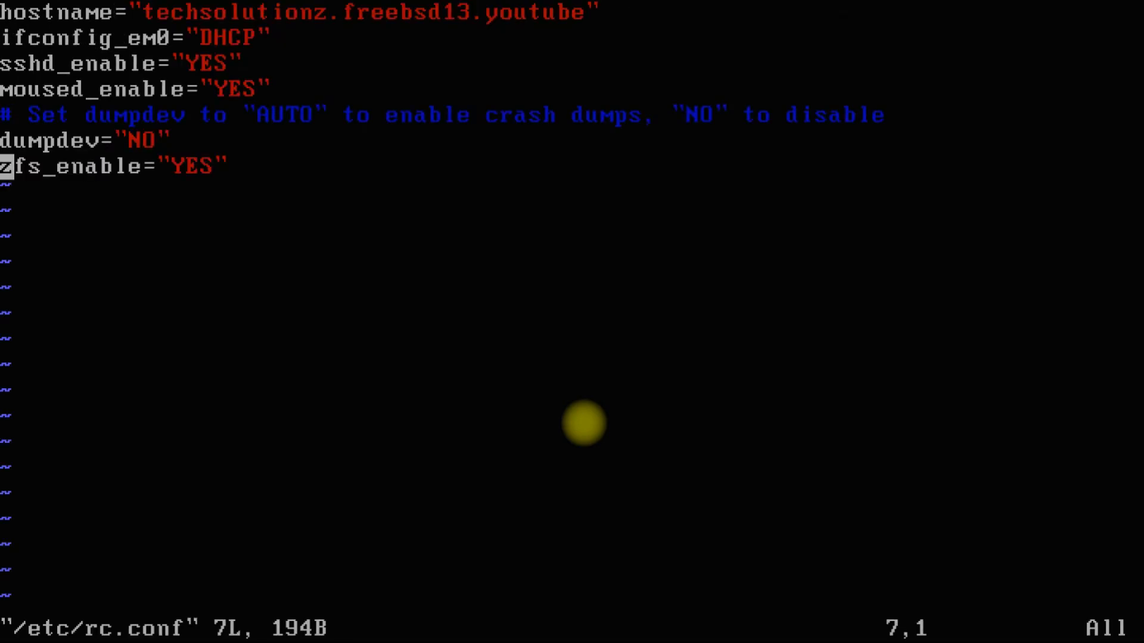
key("Up")
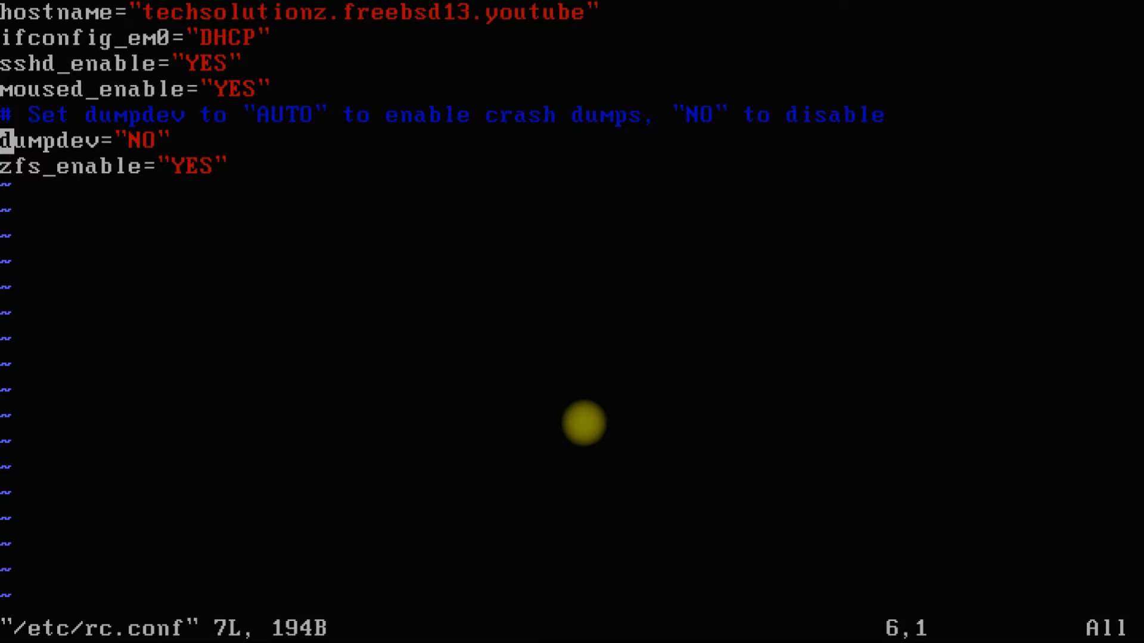
key("Up")
key("Up")
key("Up")
key("Right")
key("Right")
key("Right")
key("Right")
key("Right")
key("Right")
key("Right")
key("Right")
key("Right")
key("Right")
key("Right")
key("Right")
key("Right")
key("Right")
key("Right")
key("Right")
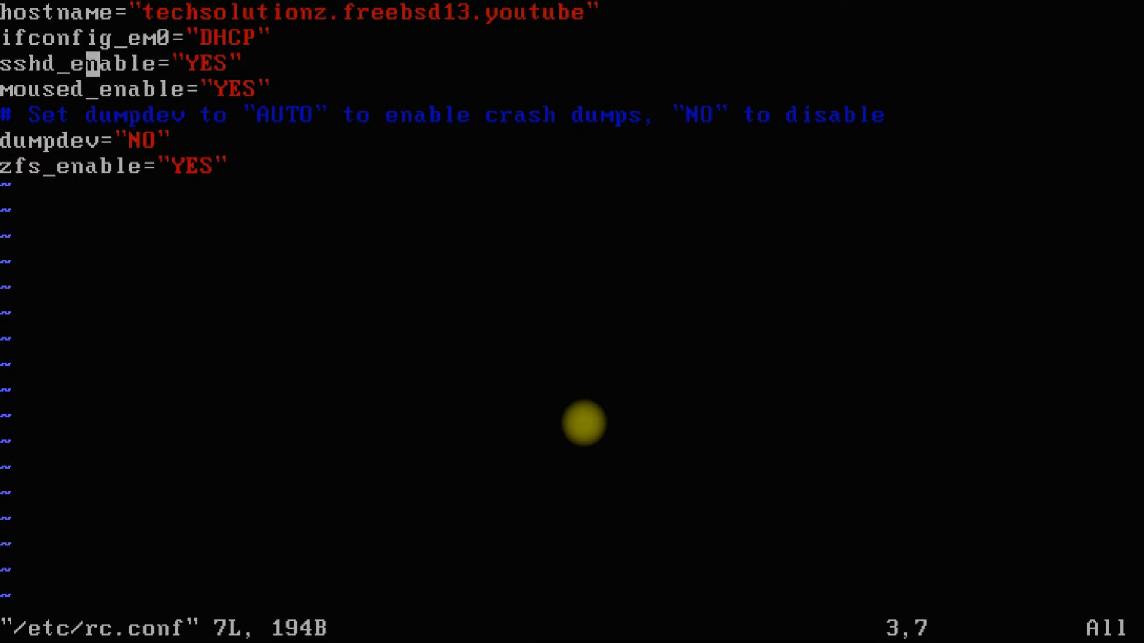
key("Down")
key("Right")
key("Right")
key("i")
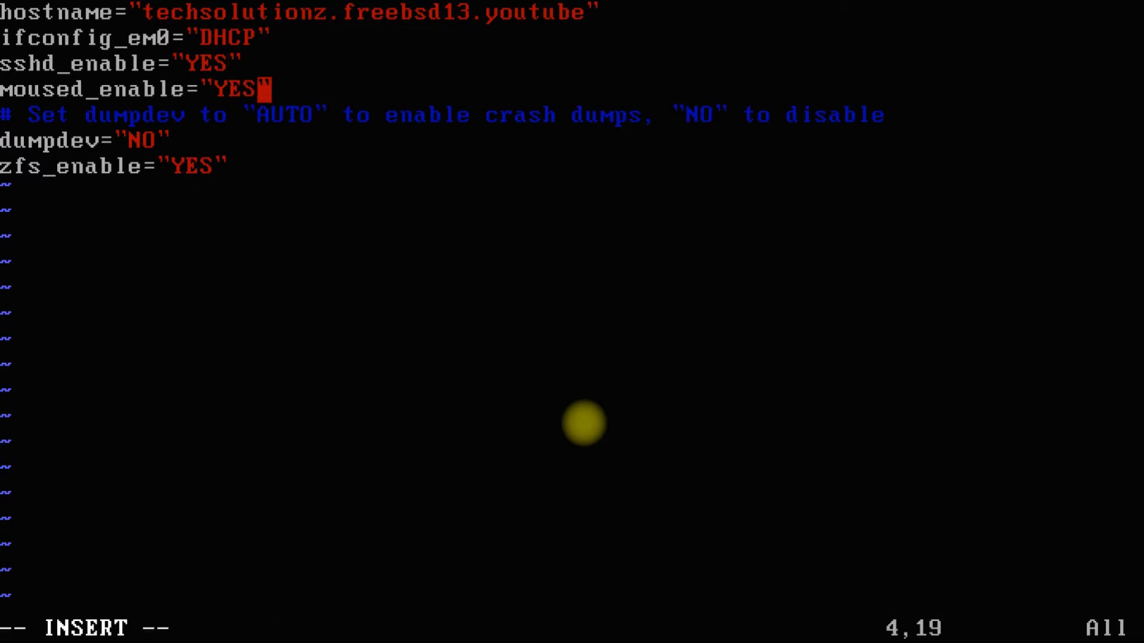
key("Return")
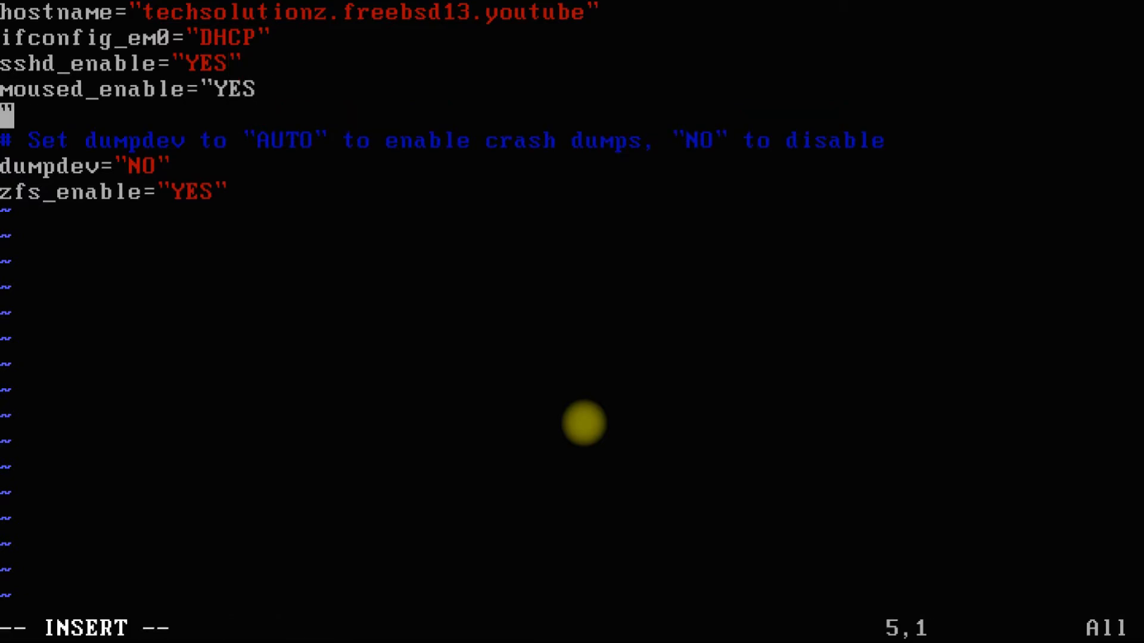
key("BackSpace")
key("Right")
key("Return")
type("db")
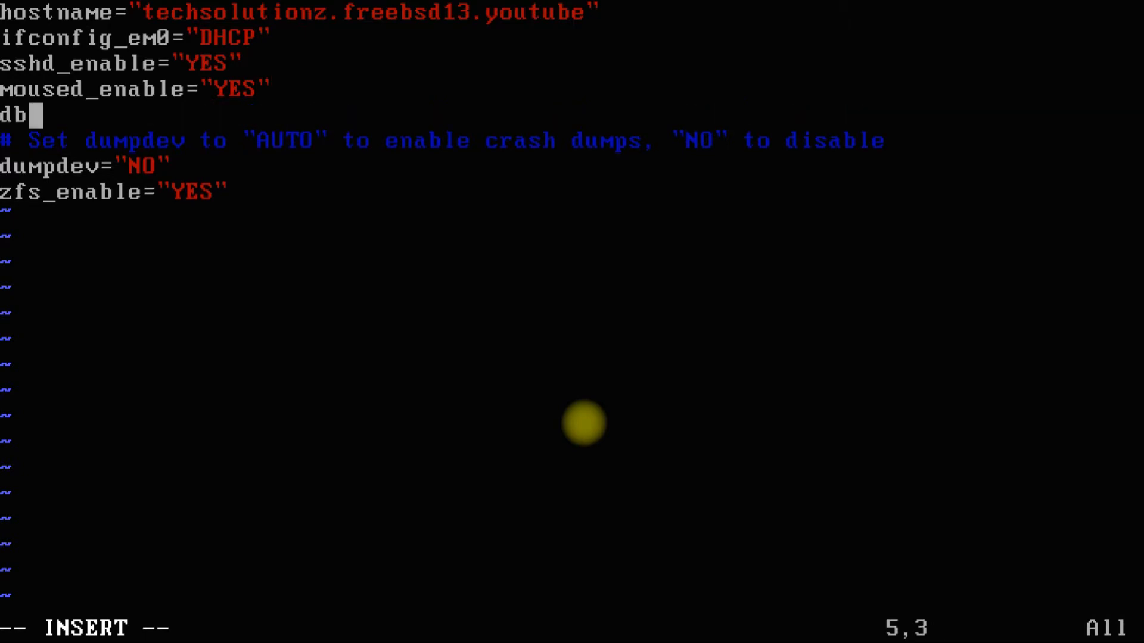
type("us_en")
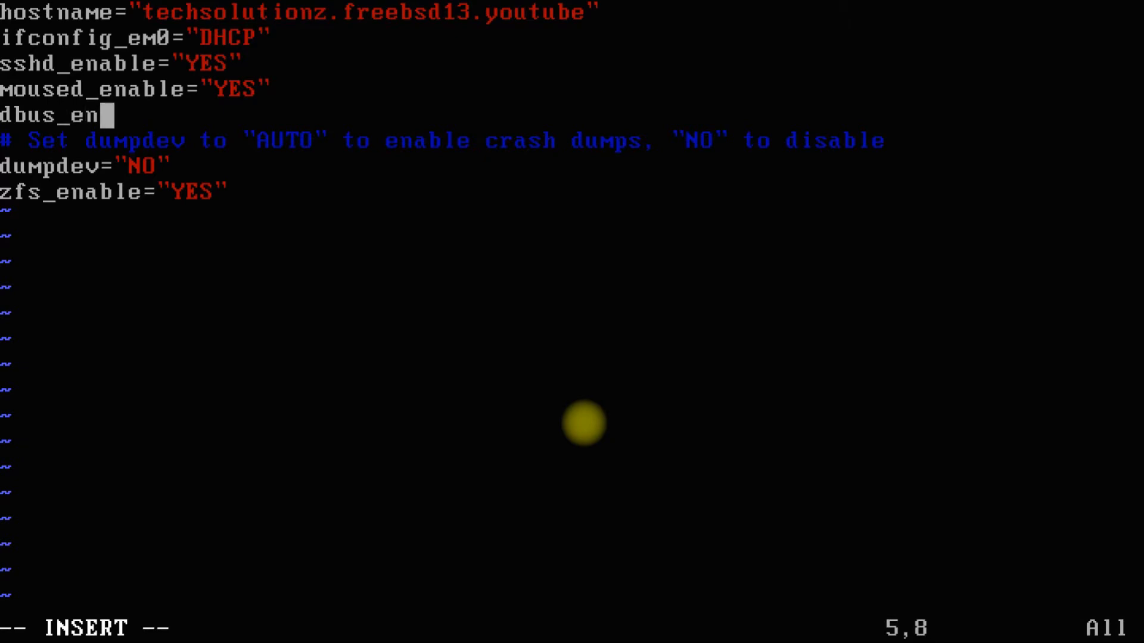
type("able=")
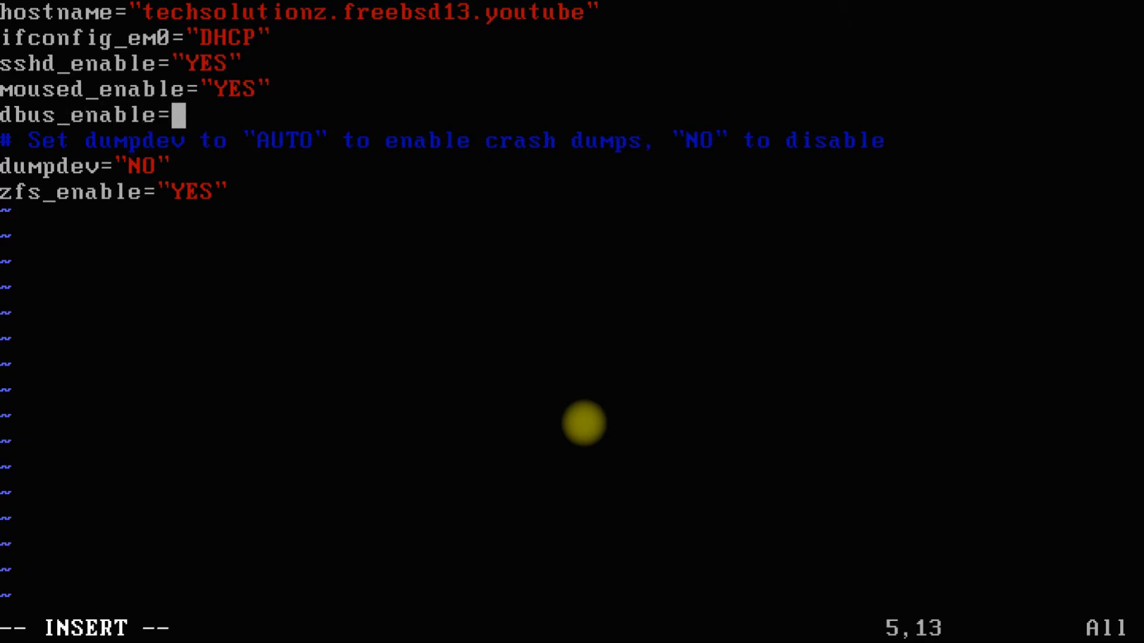
type("\"YES\"")
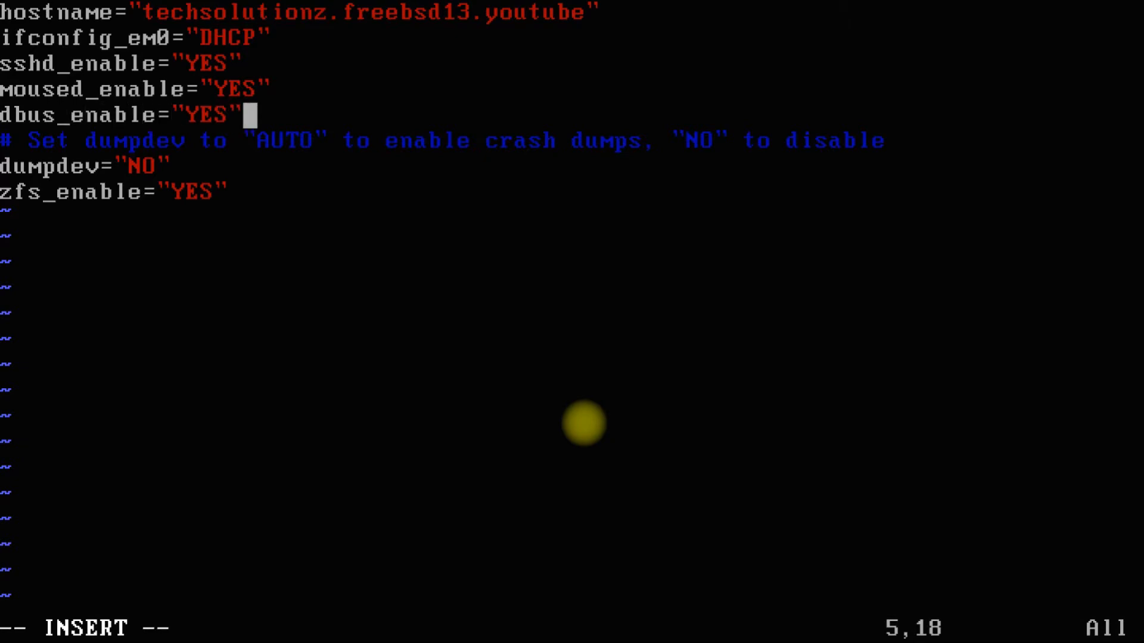
Step: Add the line hald_enable="YES" below the dbus_enable line, correcting the mistyped hyphen to an equals sign
key("Return")
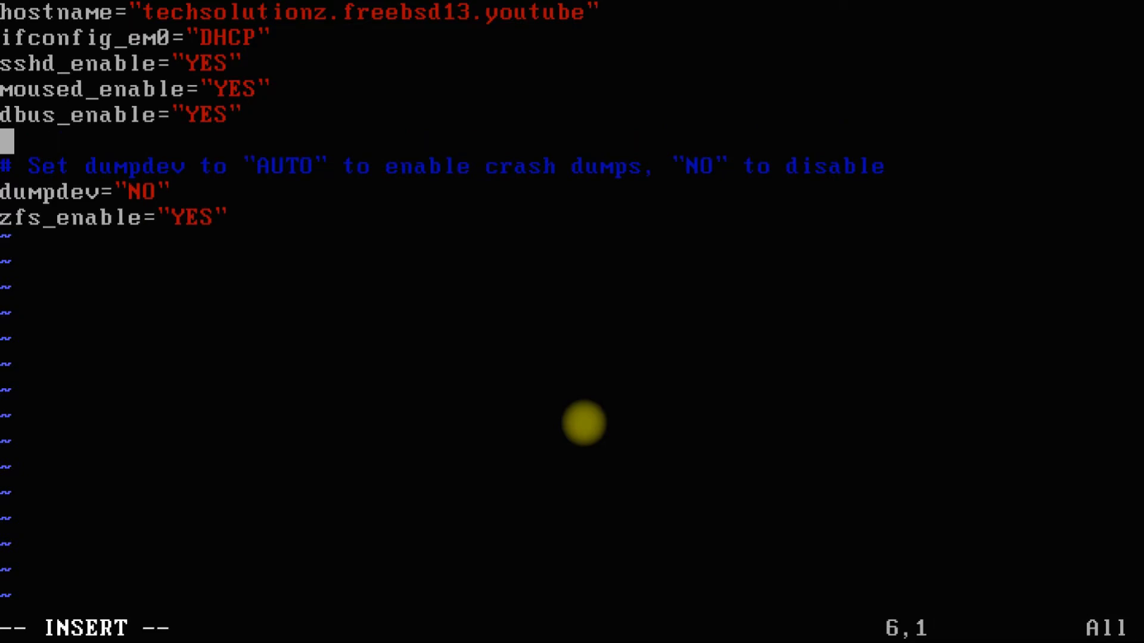
type("hald_en")
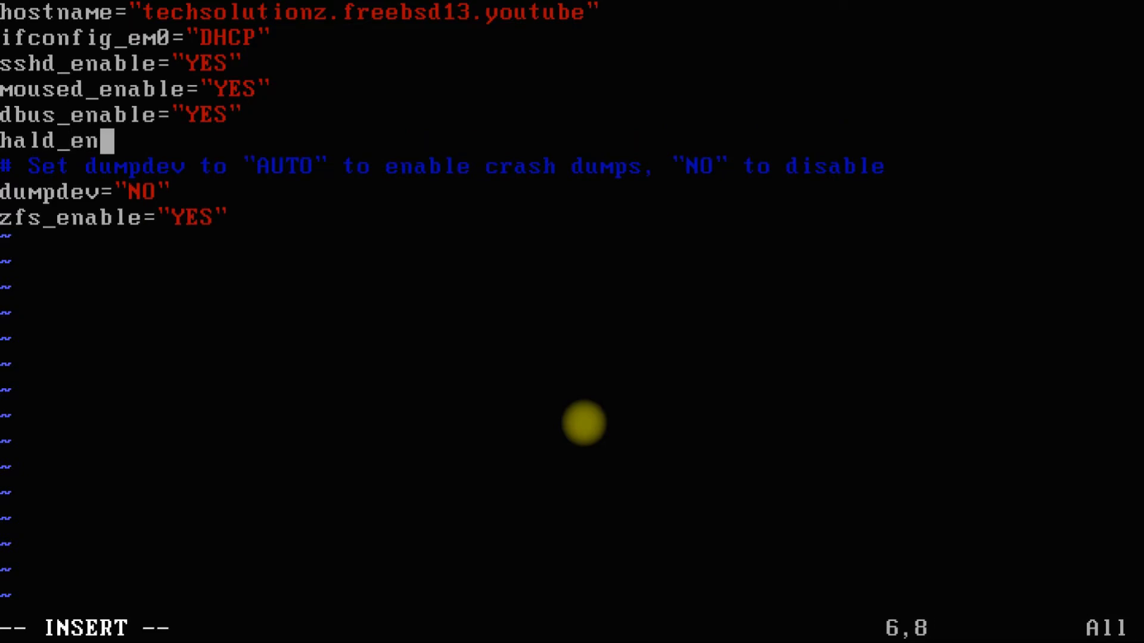
type("able=\"YES\"")
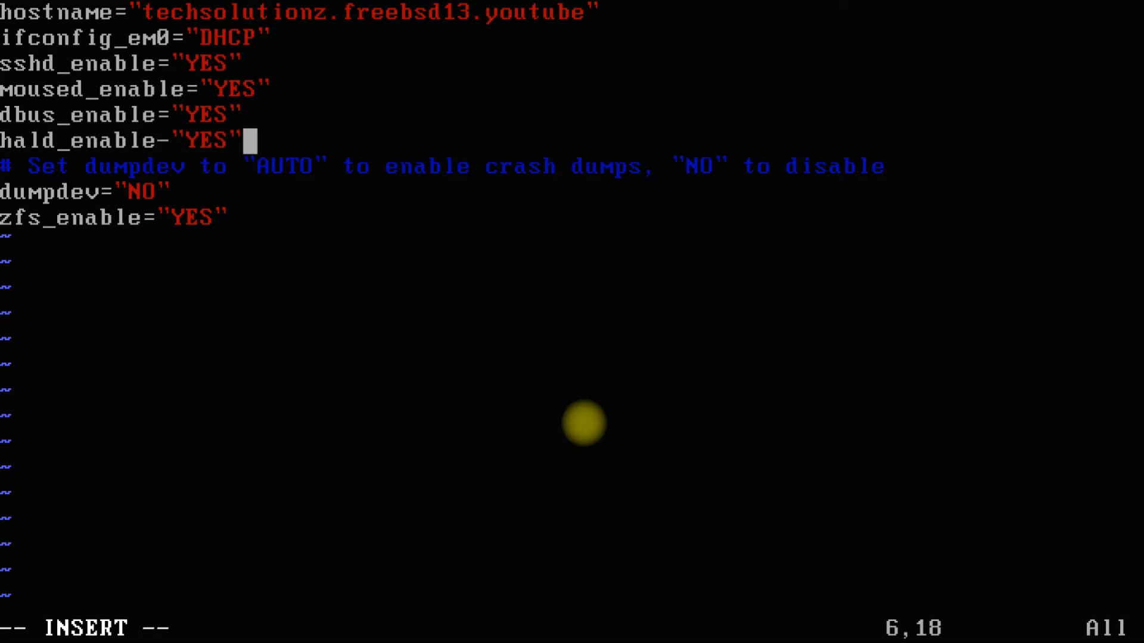
key("Left")
key("Left")
key("Left")
key("Left")
key("Left")
key("Left")
key("Right")
key("BackSpace")
type("=")
Step: Add the line slim_enable="YES" below the hald_enable line, then save rc.conf and quit vim with :wq!
key("Right")
key("Right")
key("Right")
key("Right")
key("Right")
key("Return")
type("slim_enable=\"YES\"")
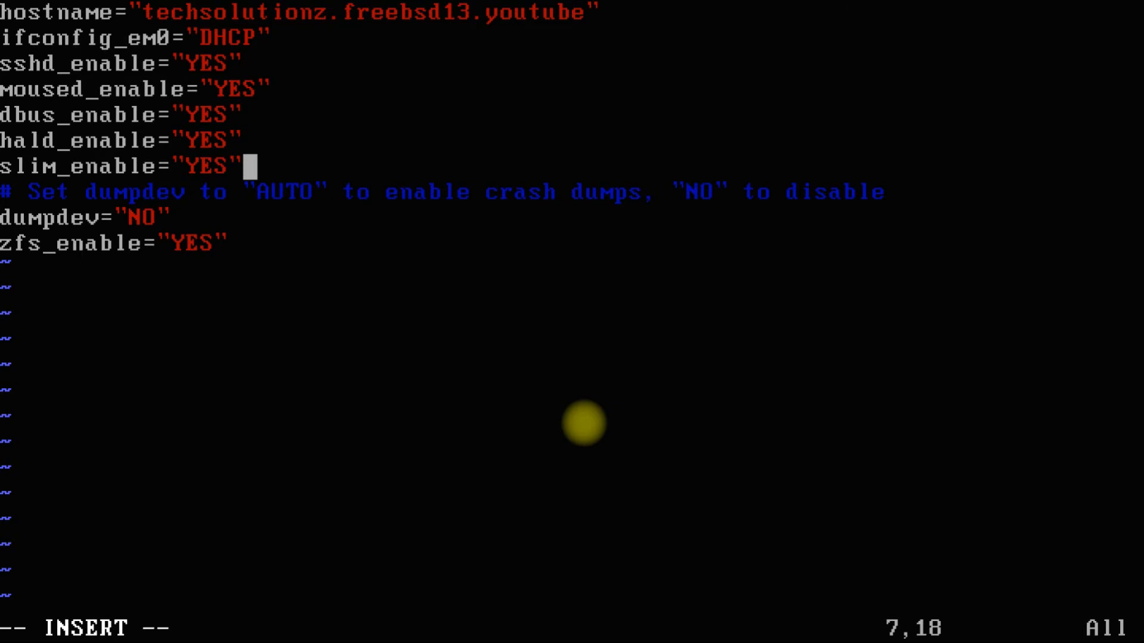
key("Escape")
type(":wq!")
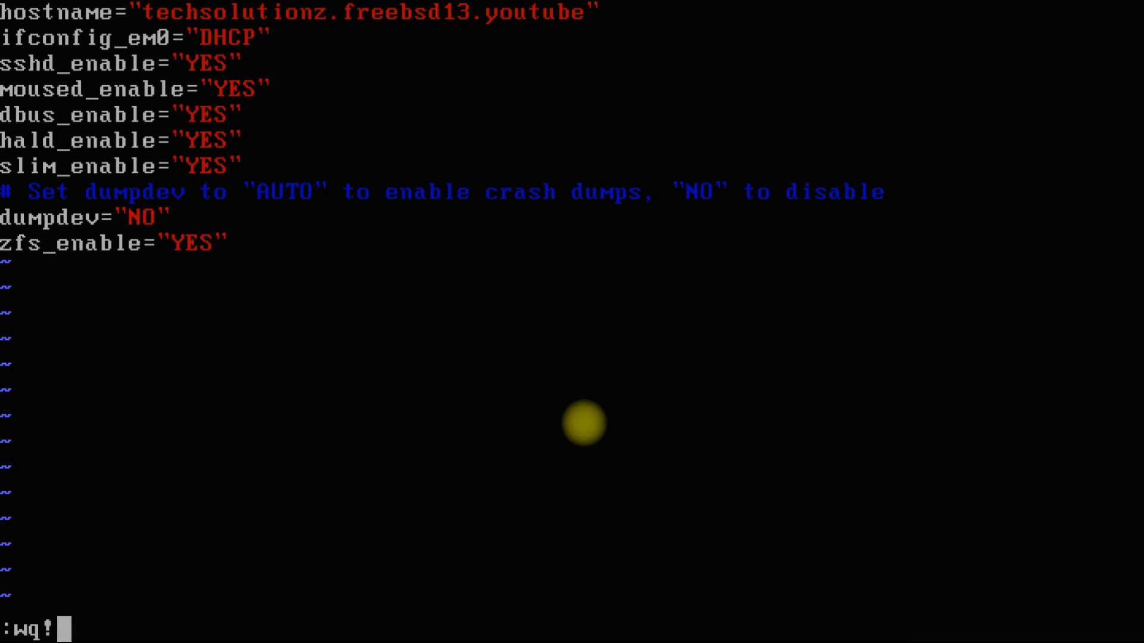
key("Return")
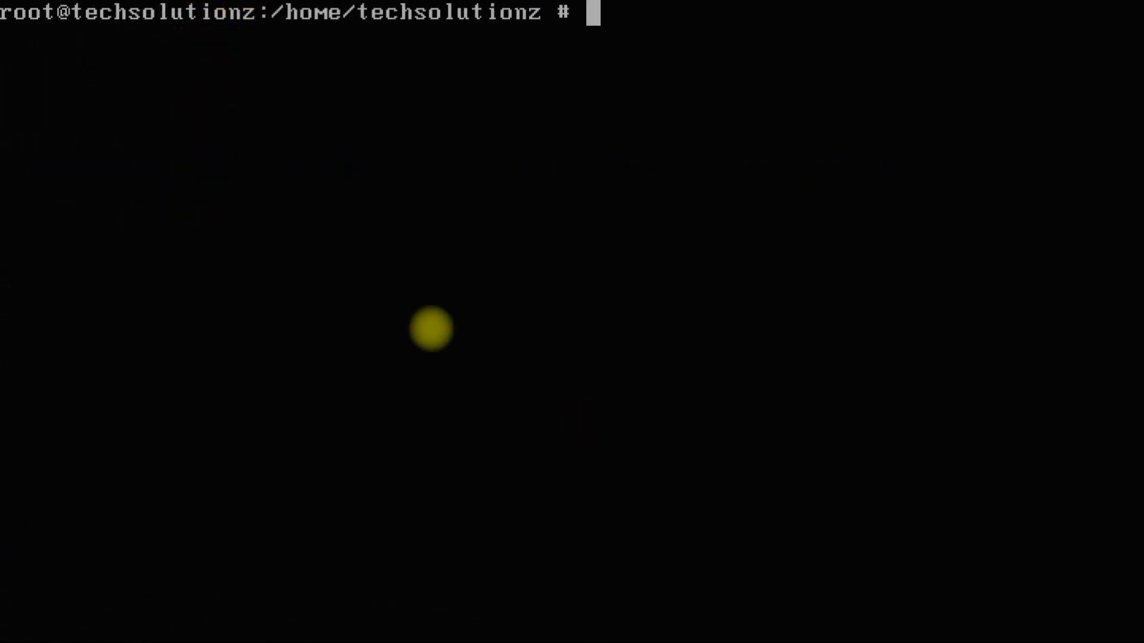
Step: Create a .xinitrc file in the home directory with vim, containing exec xfce4-session, and save it with :wq!
type("vim .xinit")
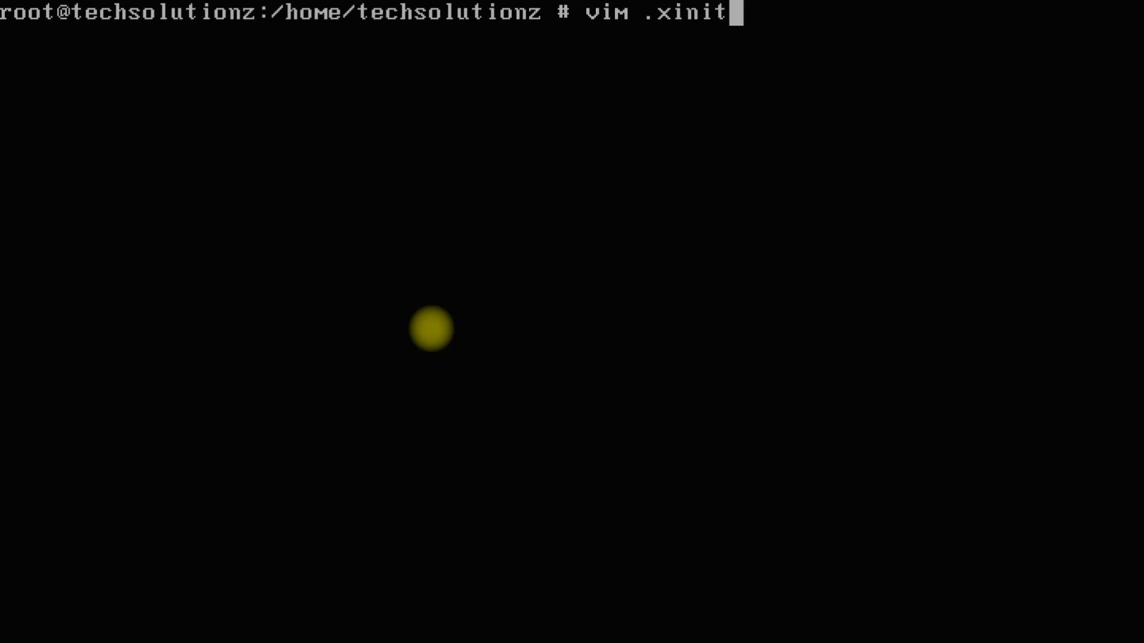
type("rc")
key("Return")
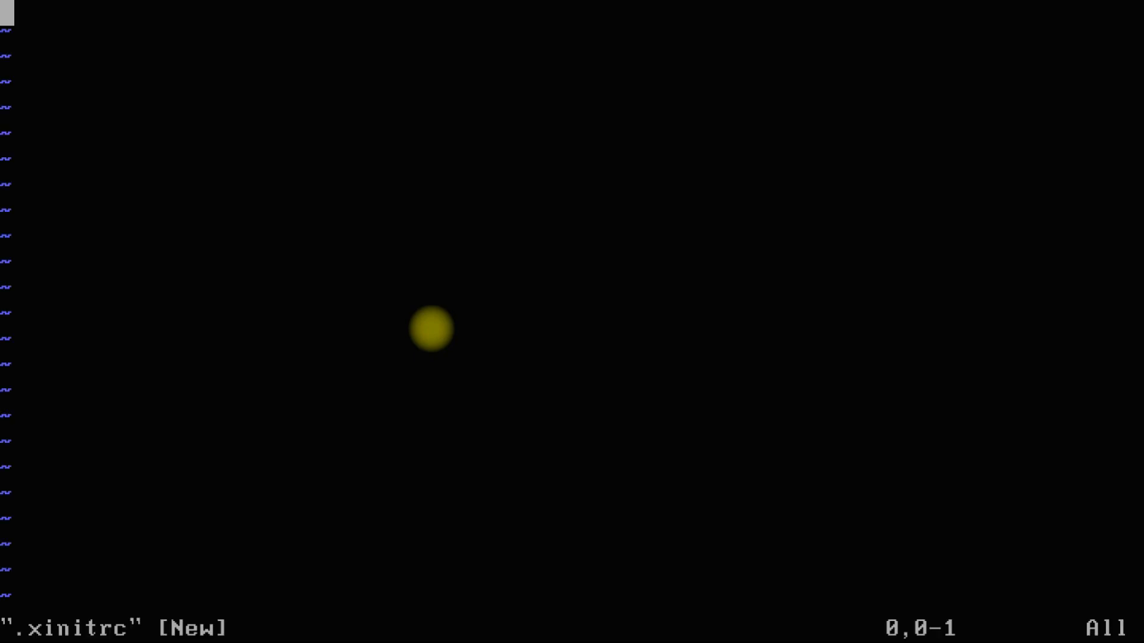
type("iexec xfce4-session")
key("Escape")
type(":wq!")
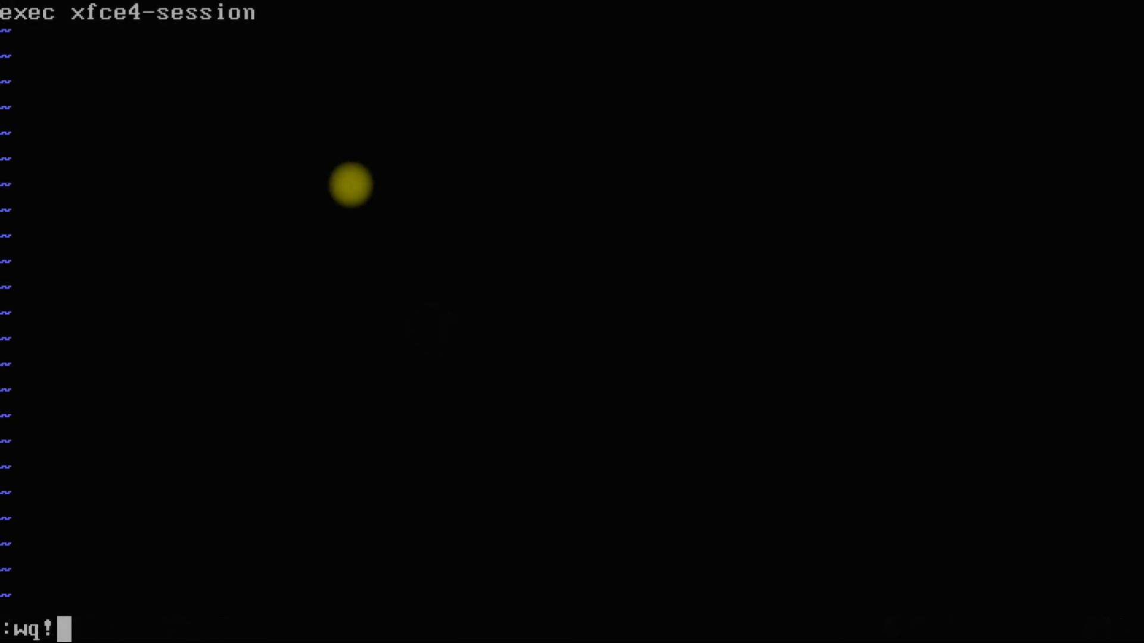
key("Return")
Step: Clear the terminal and reboot the system with init 6
type("clear")
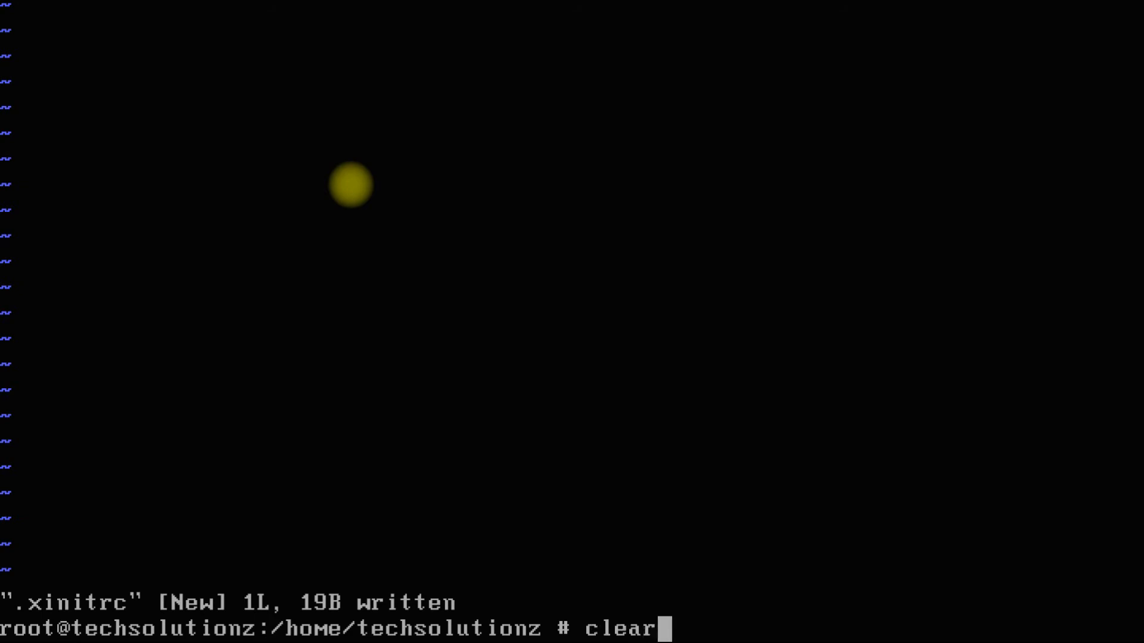
key("Return")
type("init 6")
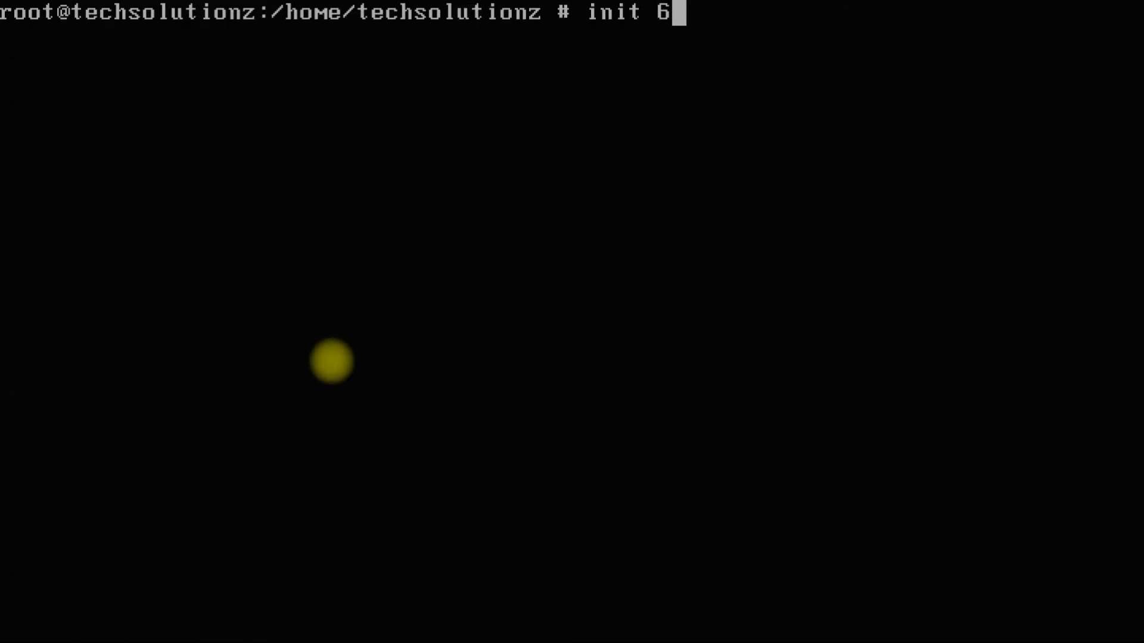
key("Return")
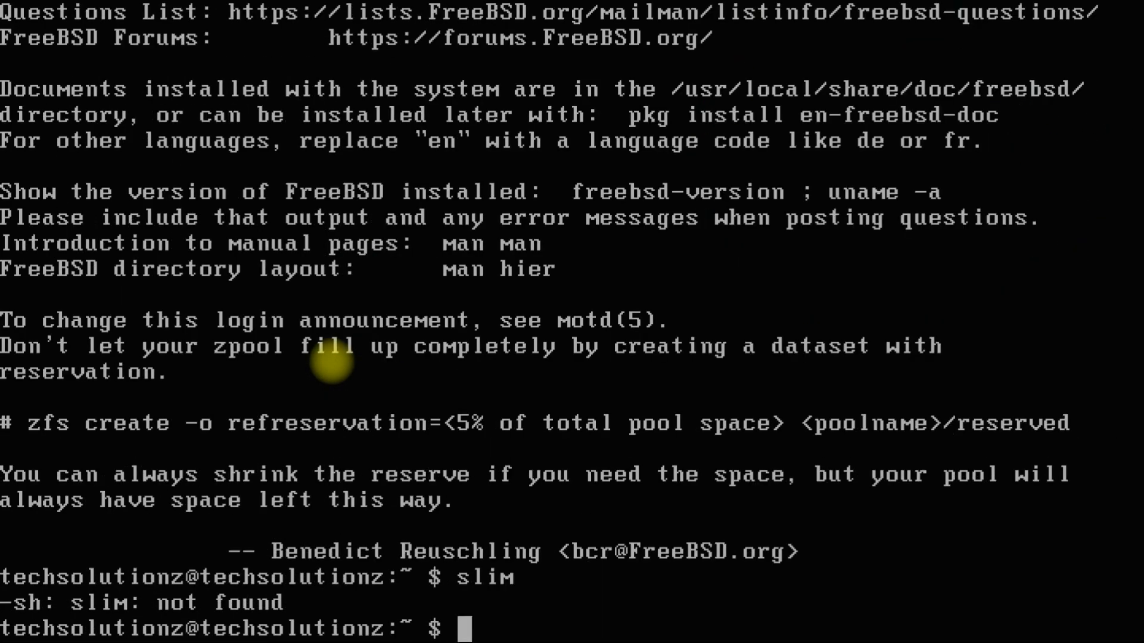
Step: Clear the terminal and start the graphical Xfce desktop session from the regular user's shell
type("clear")
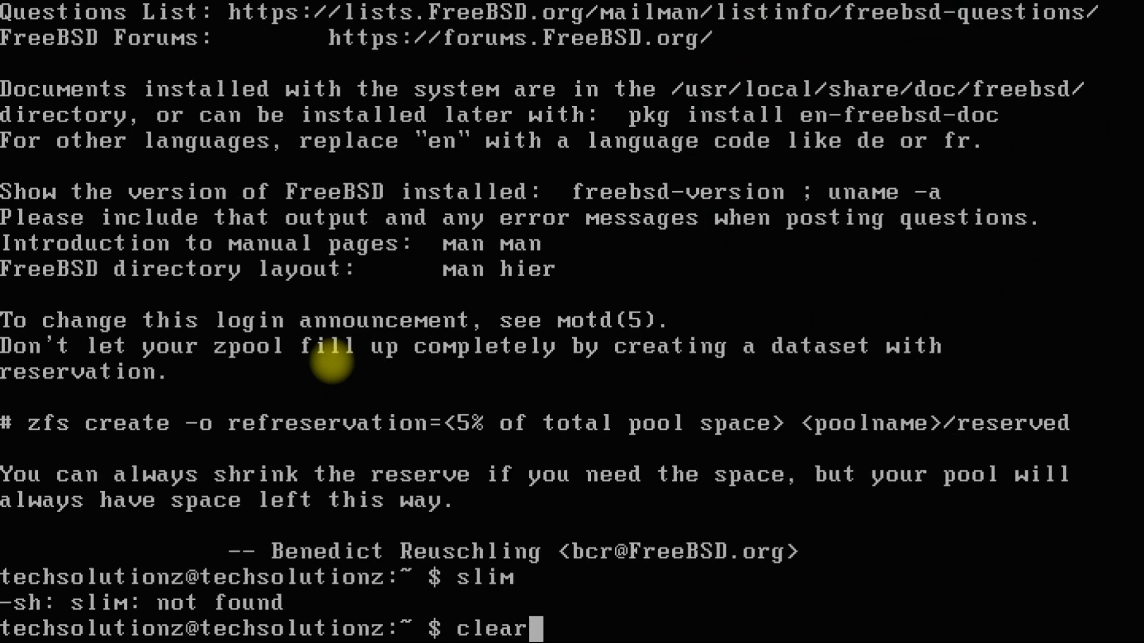
key("Return")
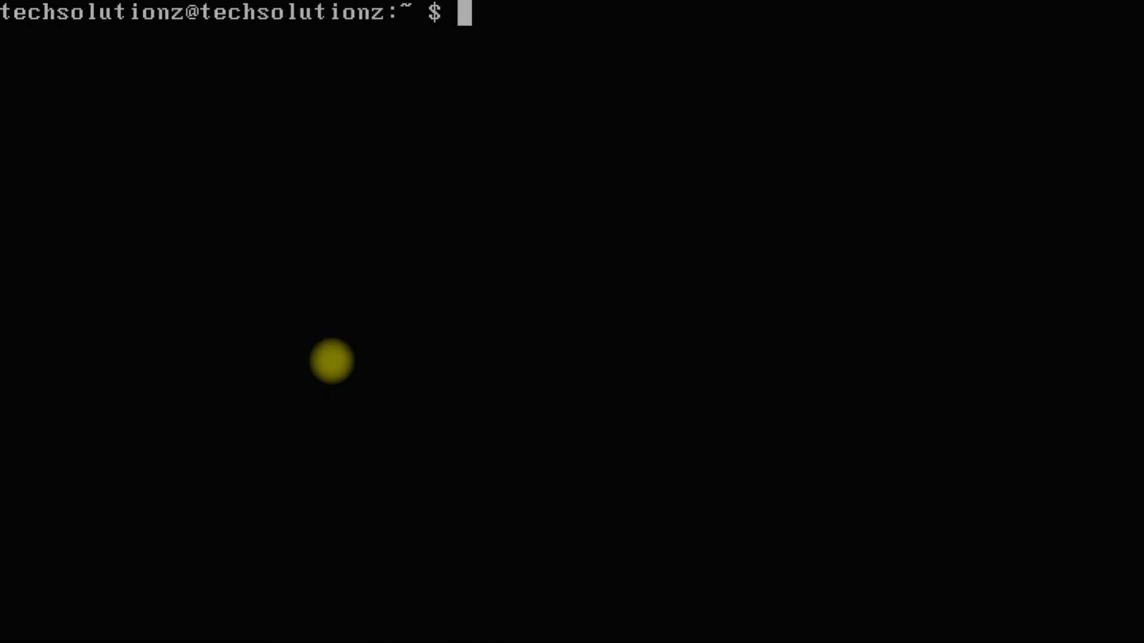
type("st")
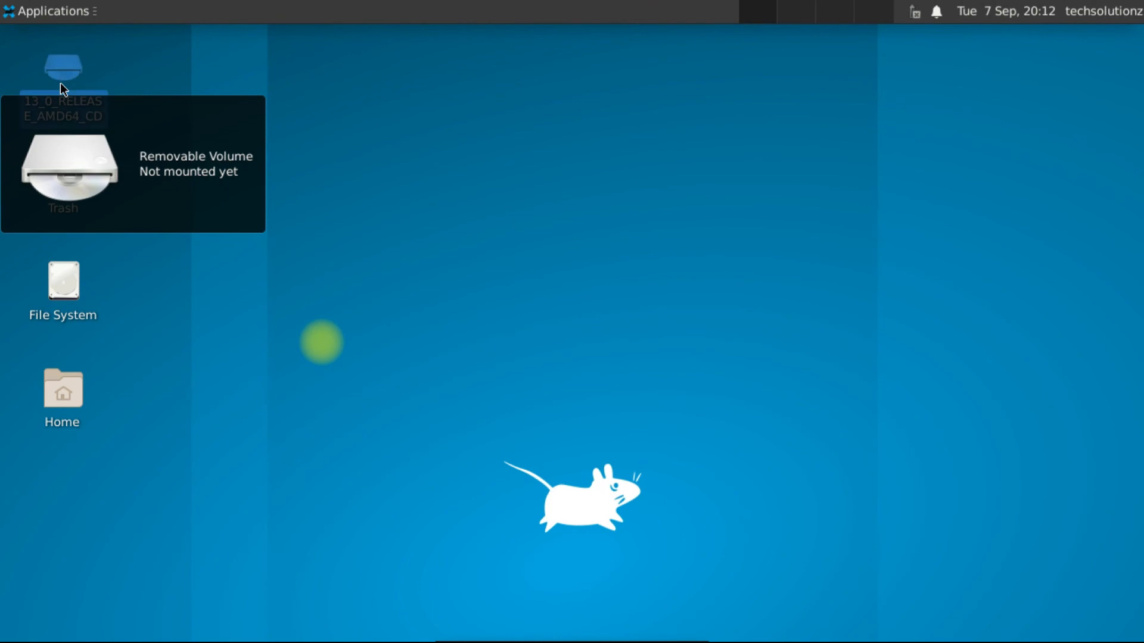
right_click(61, 85)
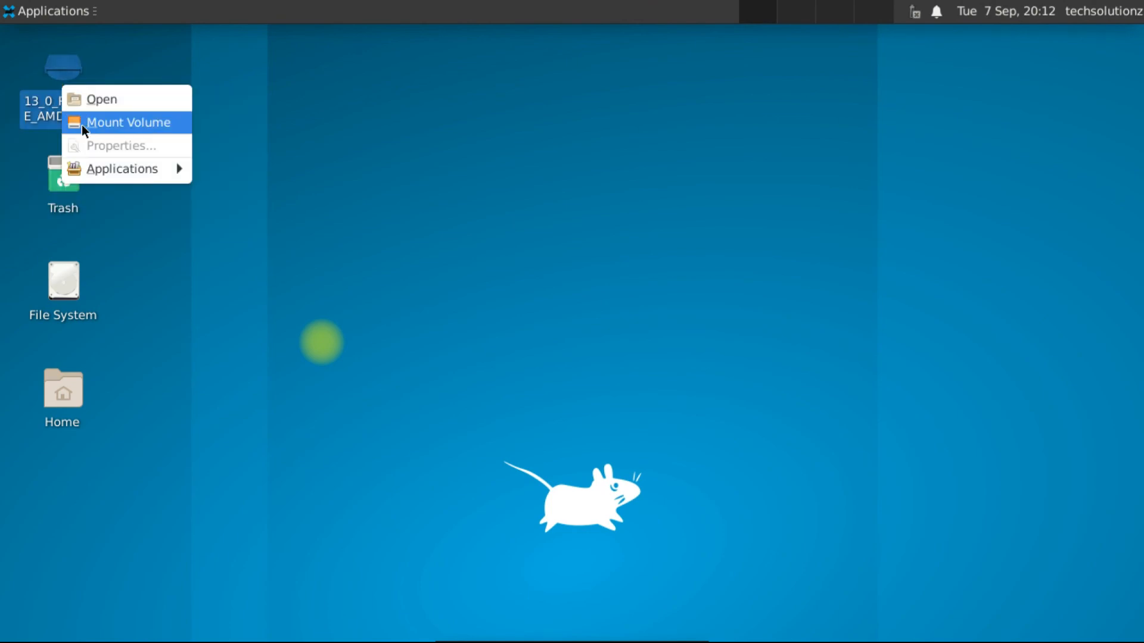
left_click(239, 354)
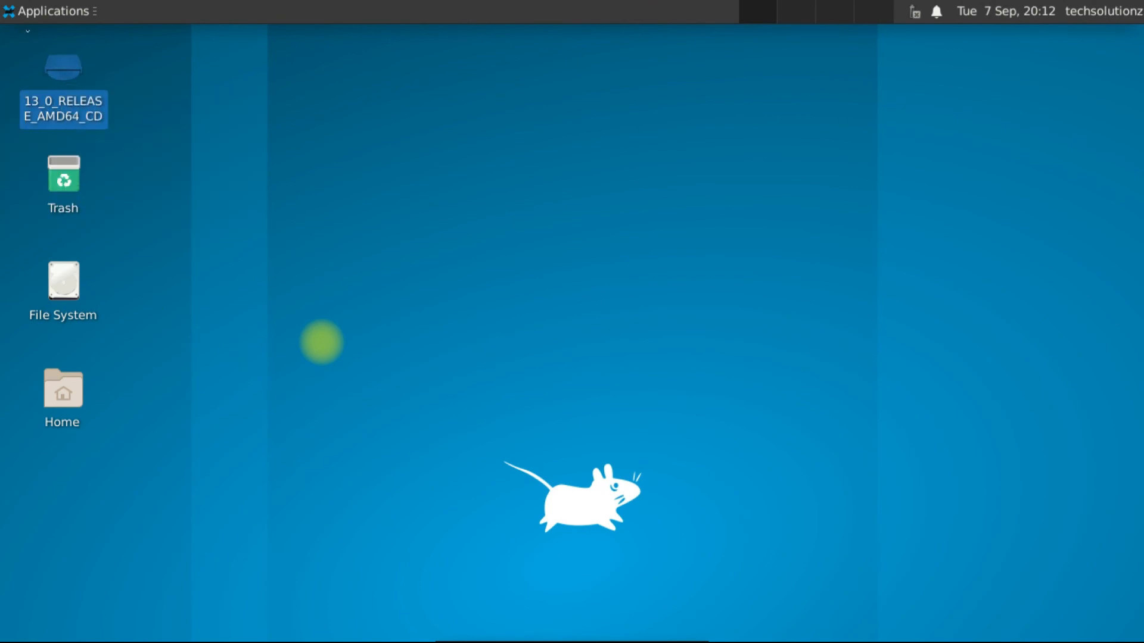
Step: Open the About Xfce window to view the desktop environment's system information
left_click(22, 13)
mouse_move(70, 184)
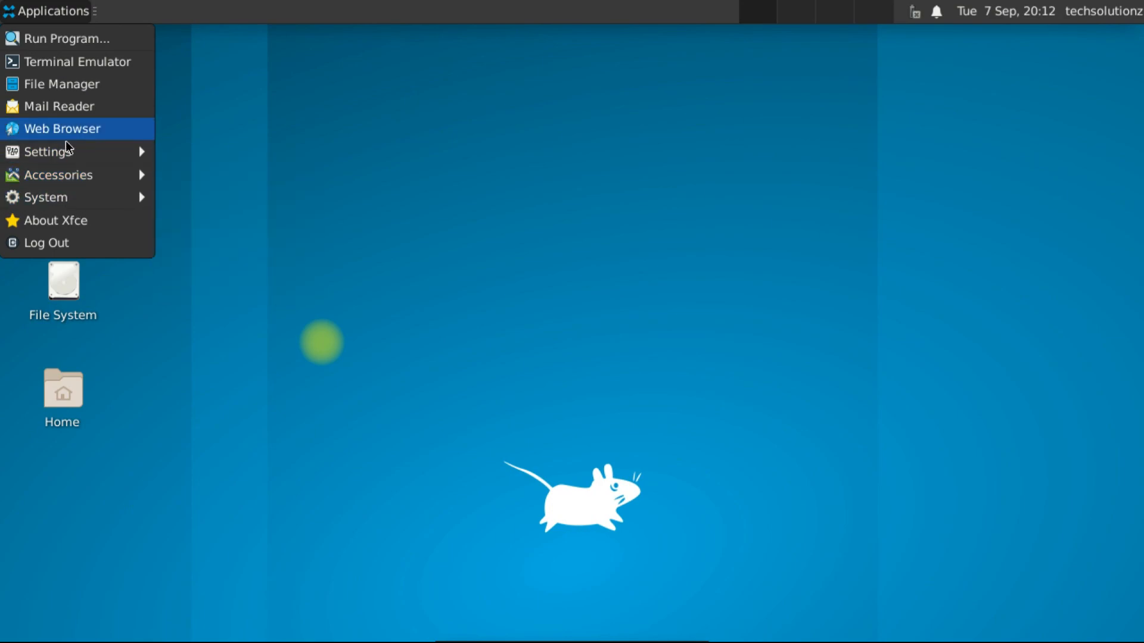
left_click(56, 220)
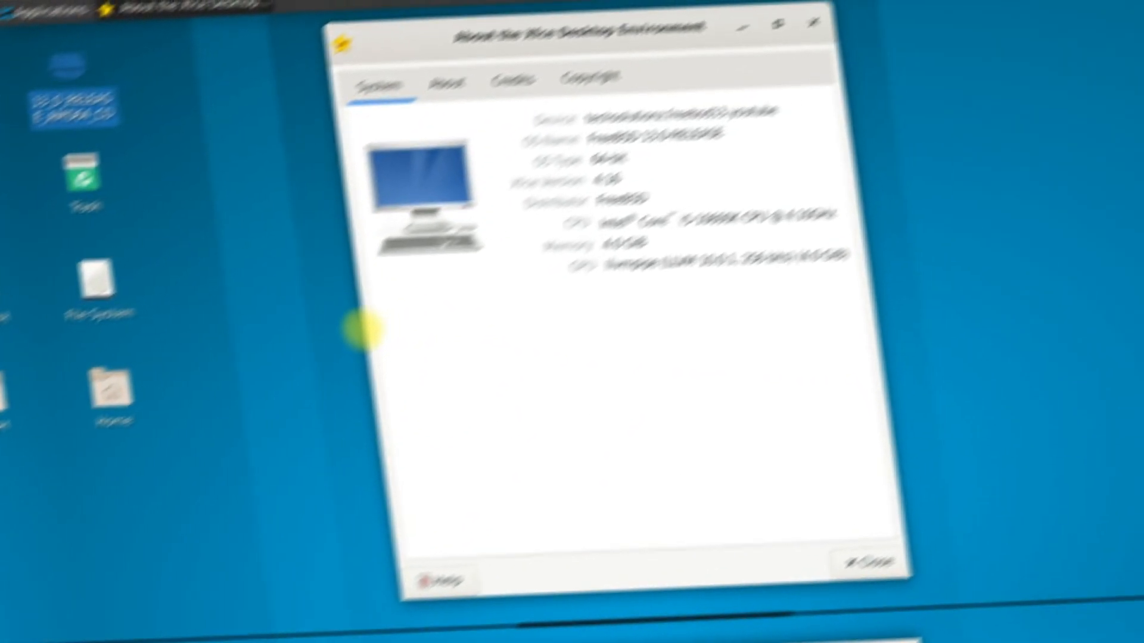